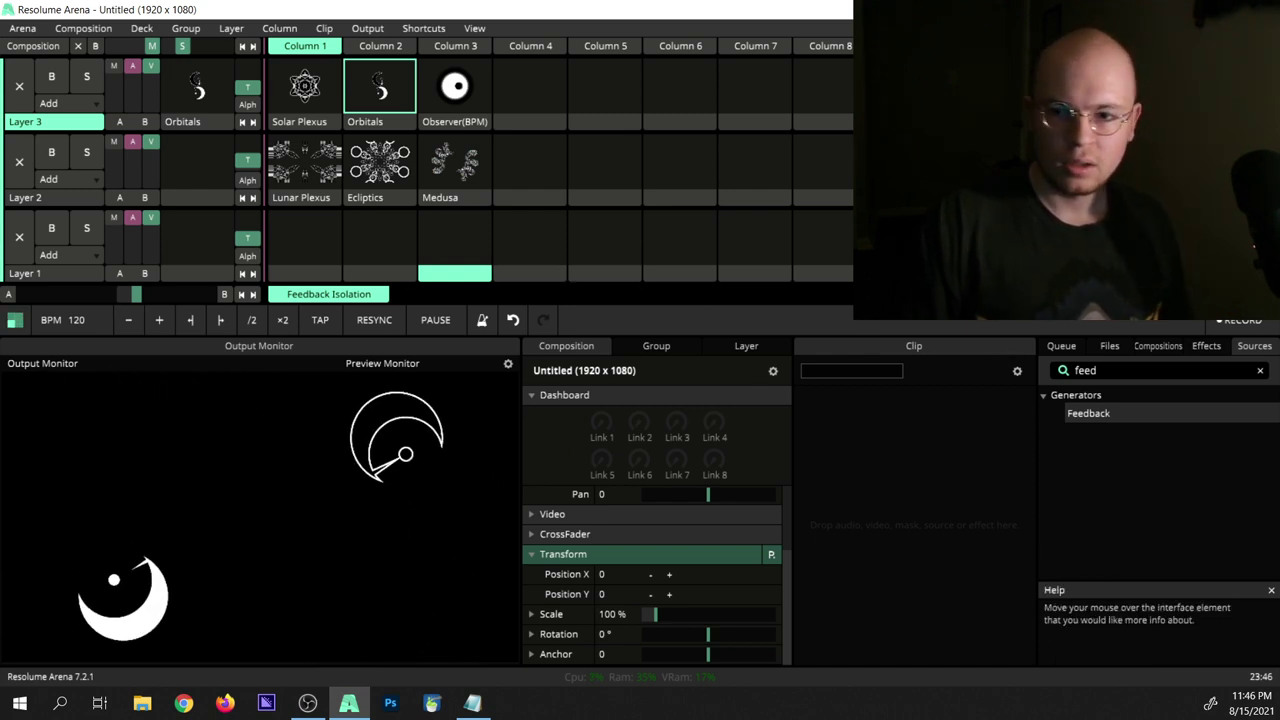
Step: Place the Feedback generator on Layer 1 so its white trails fill the output
{"action": "left_click_drag", "start_coordinate": [1137, 414], "coordinate": [464, 239]}
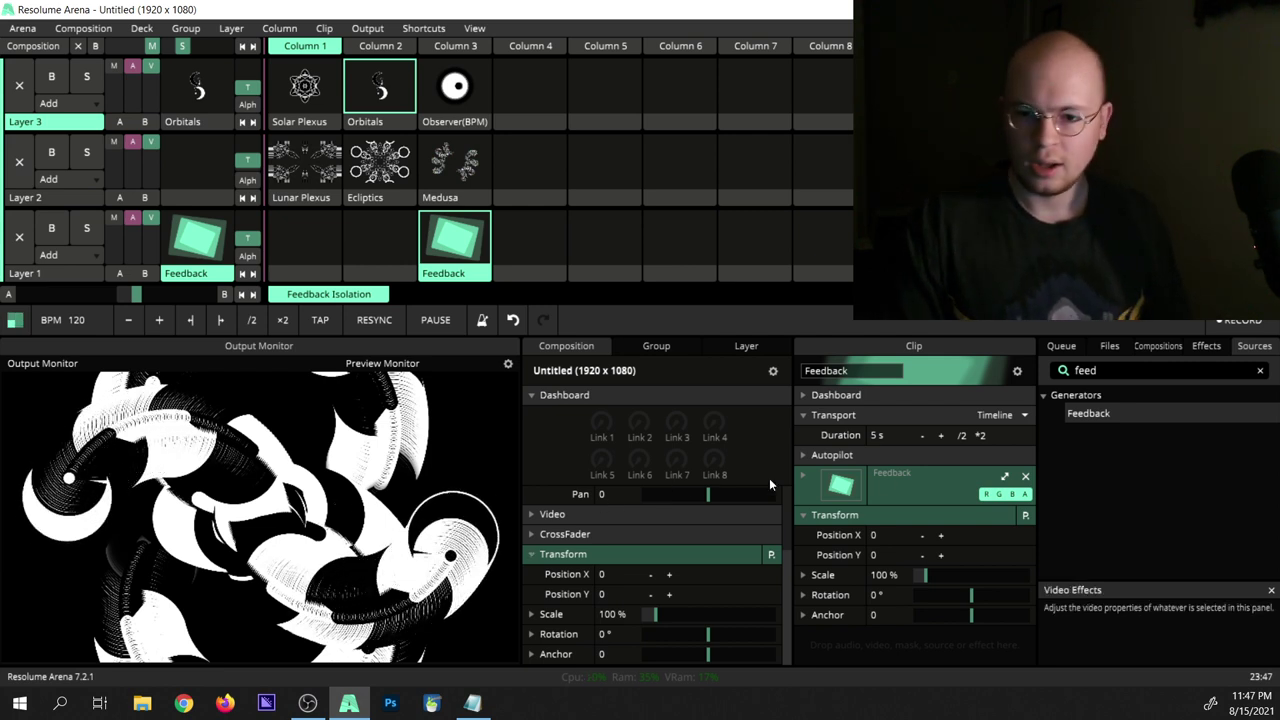
Step: Clear the source search and apply Bloom from Effects to the whole composition
{"action": "left_click", "coordinate": [1260, 371]}
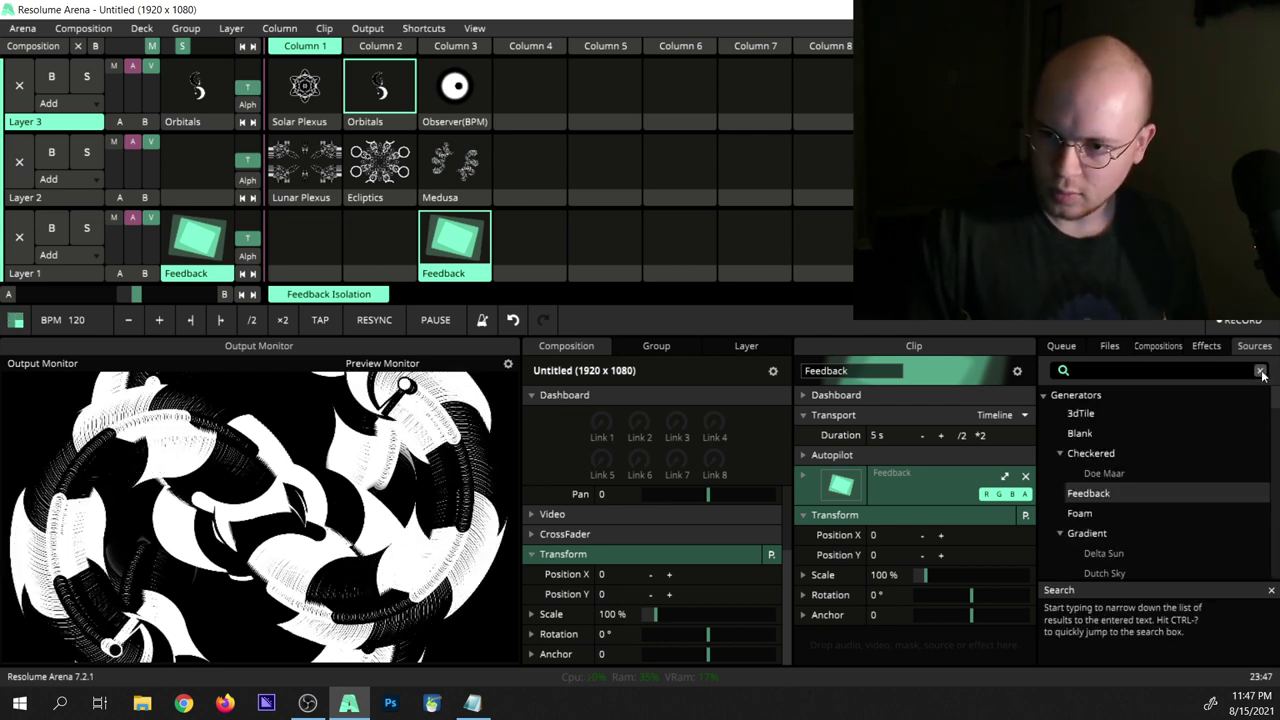
{"action": "left_click", "coordinate": [1212, 348]}
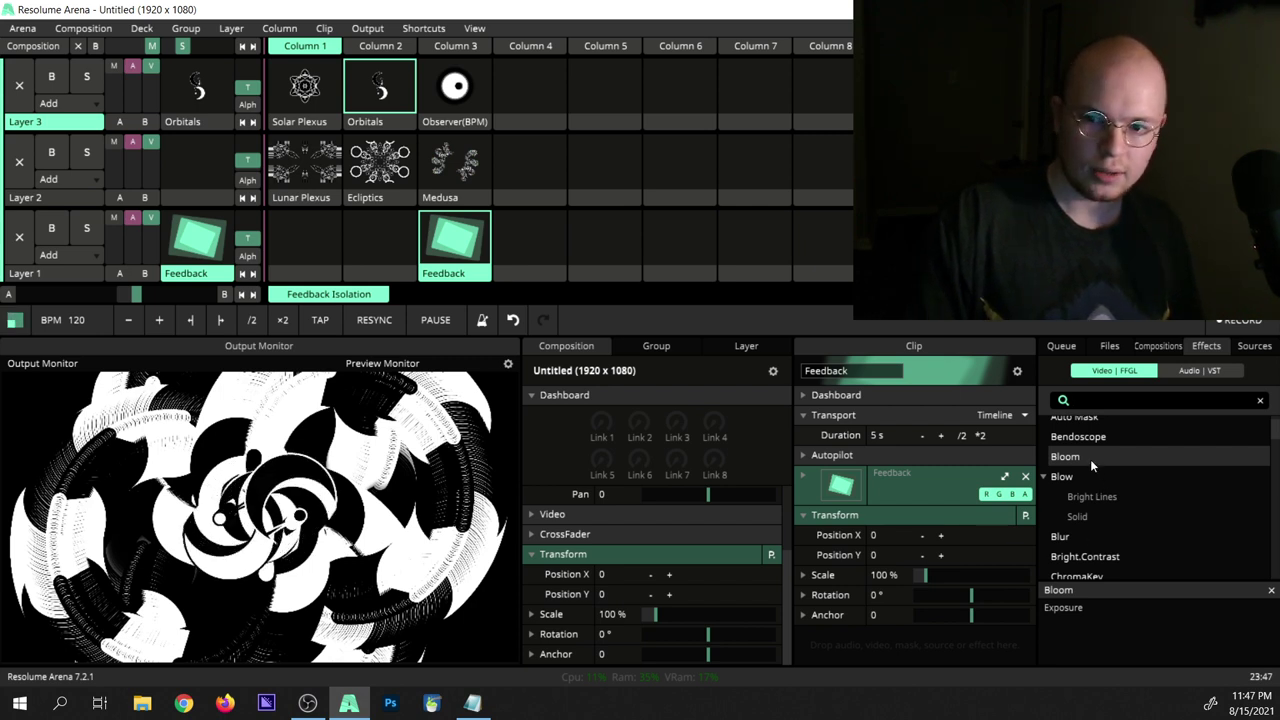
{"action": "left_click_drag", "start_coordinate": [1090, 459], "coordinate": [560, 550]}
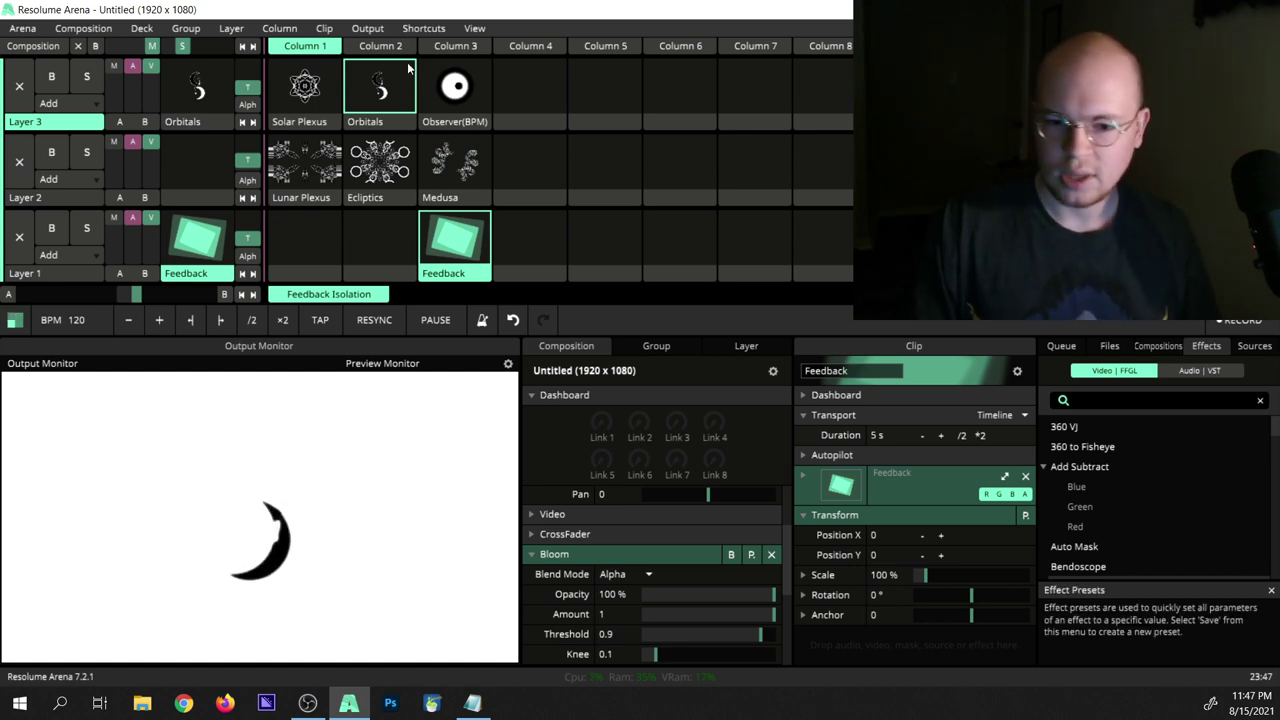
Step: Remove the composition's Bloom, stop the Feedback clip on Layer 1, and show Group 1's settings
{"action": "left_click", "coordinate": [766, 558]}
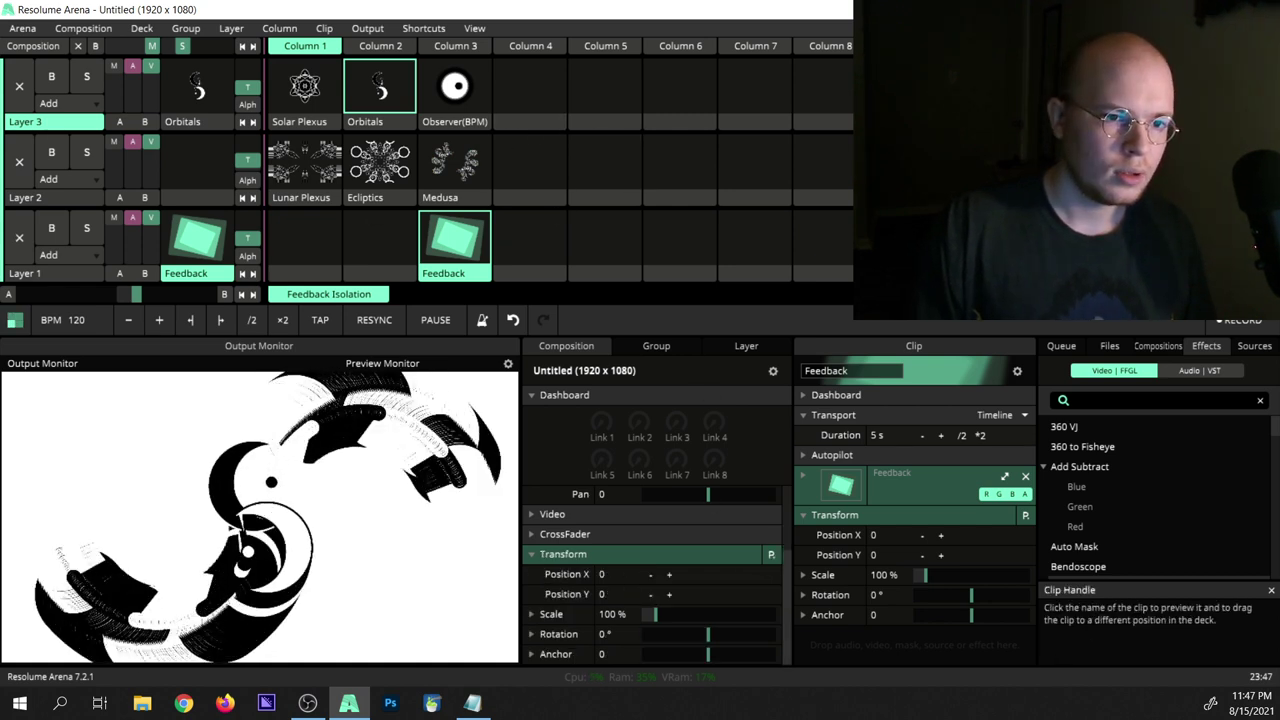
{"action": "left_click", "coordinate": [505, 228]}
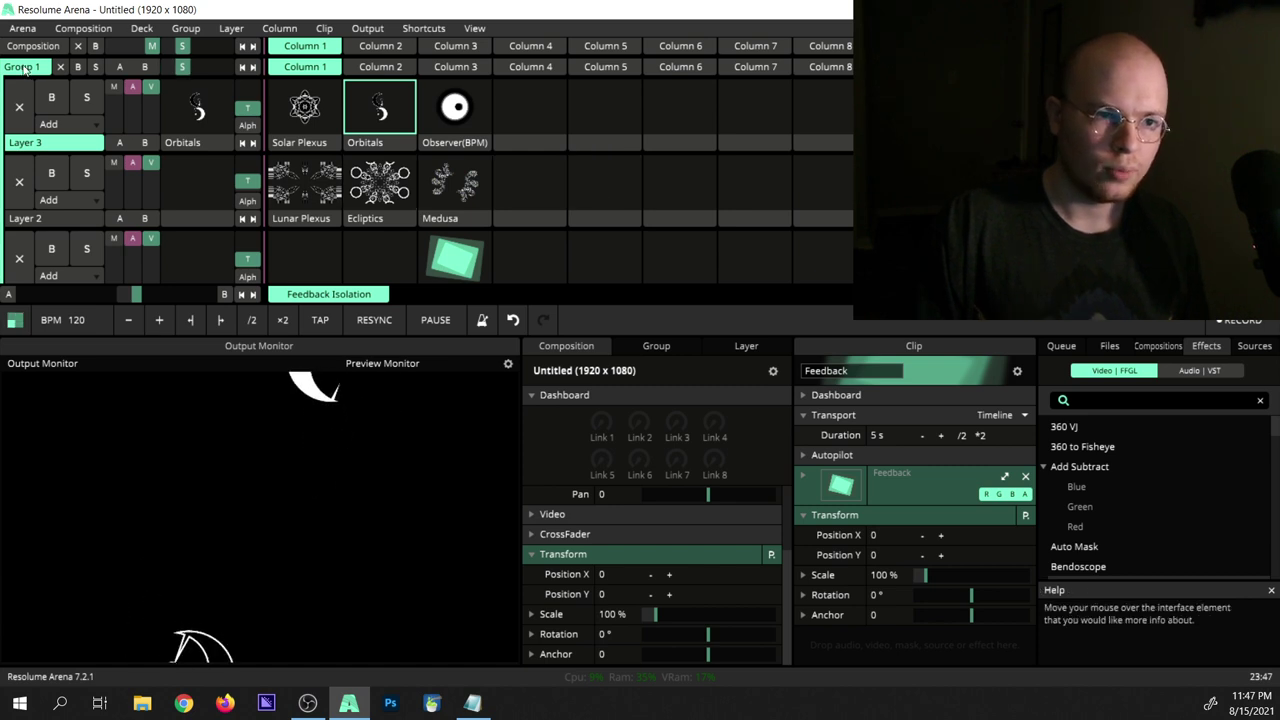
{"action": "left_click", "coordinate": [22, 67]}
Step: Look through the Group and Layer menus, then select Layer 3
{"action": "left_click", "coordinate": [186, 28]}
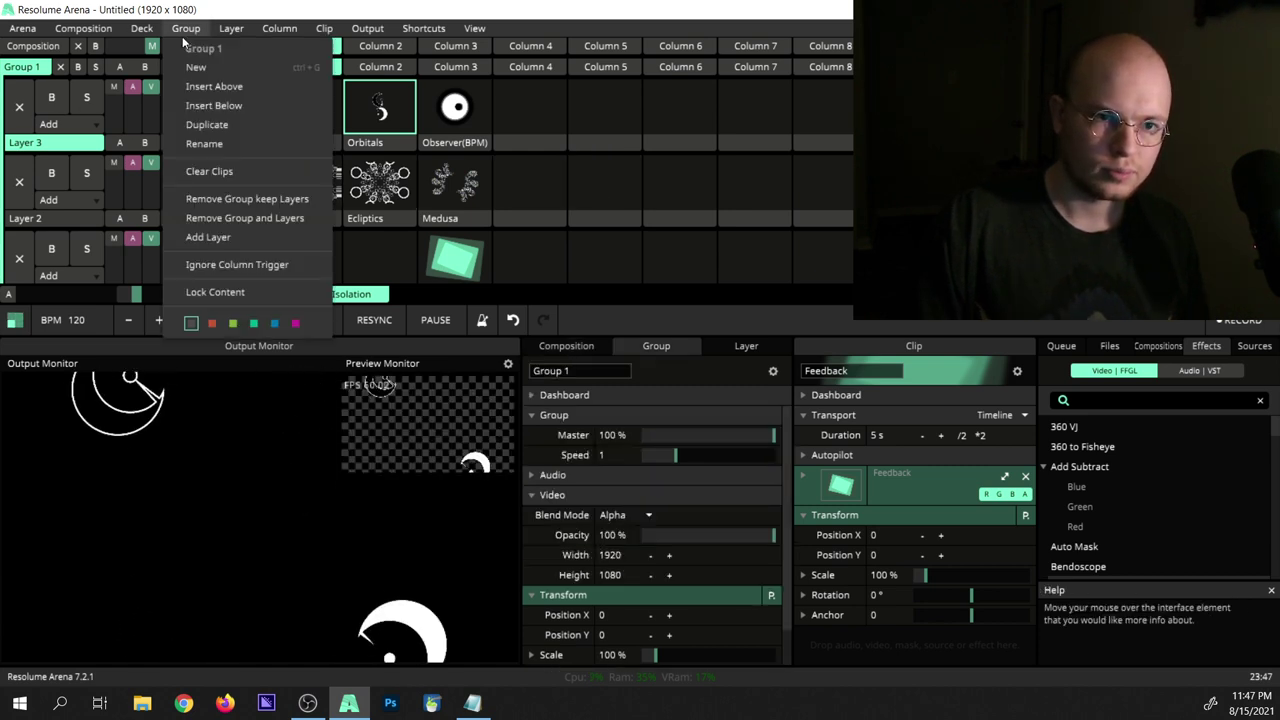
{"action": "left_click", "coordinate": [231, 28]}
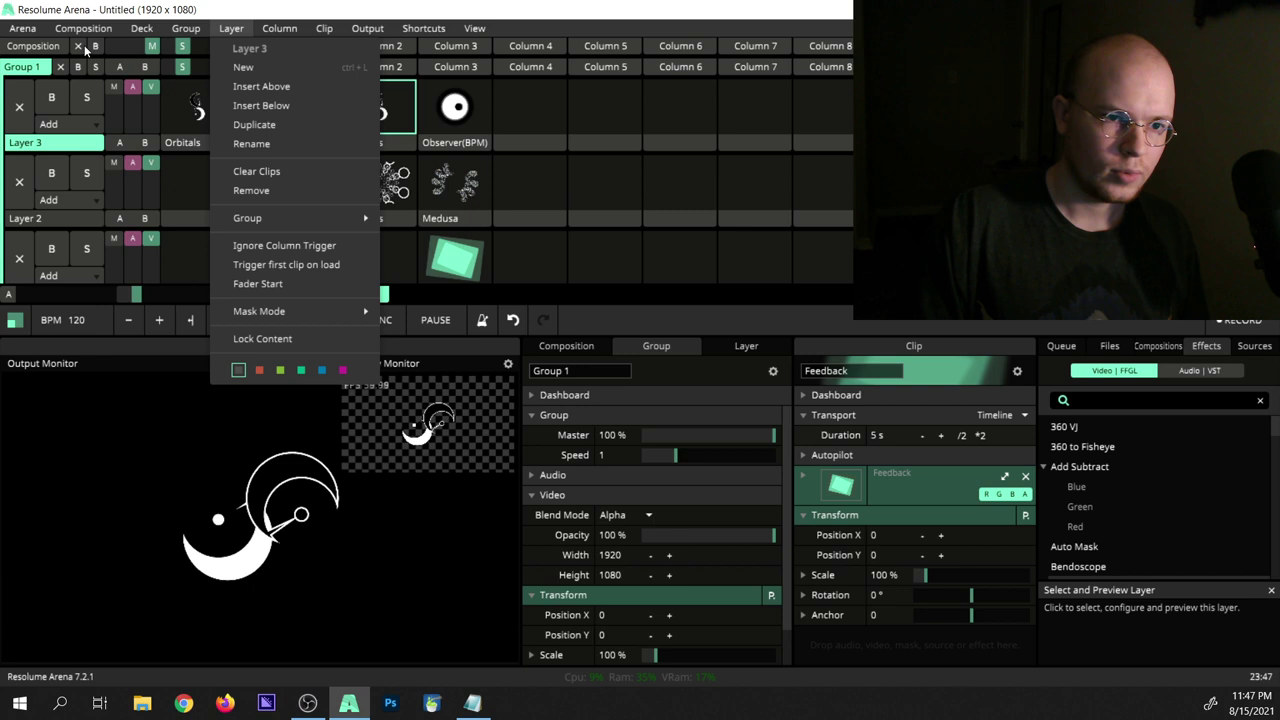
{"action": "left_click", "coordinate": [186, 30]}
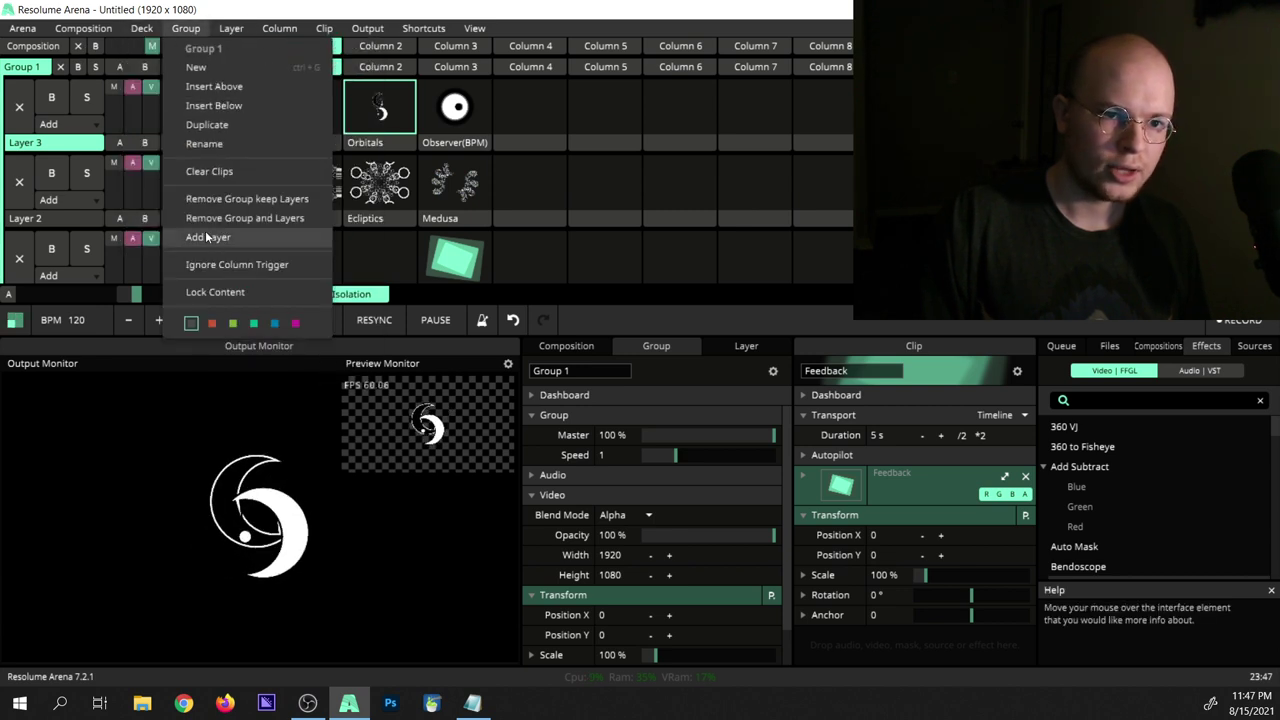
{"action": "left_click", "coordinate": [126, 127]}
{"action": "scroll", "coordinate": [400, 250], "scroll_direction": "down", "scroll_amount": 1}
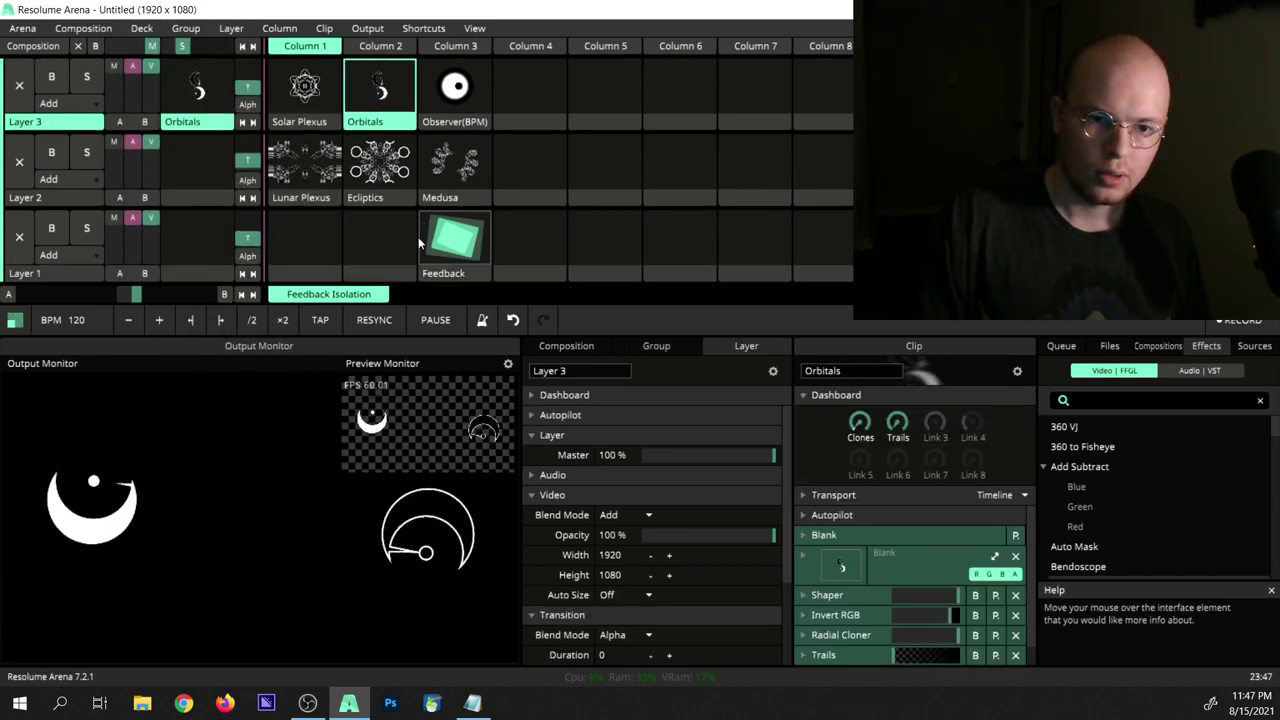
Step: Search Sources for 'video' and put a Video Router clip on Layer 1, column 2
{"action": "left_click", "coordinate": [314, 238]}
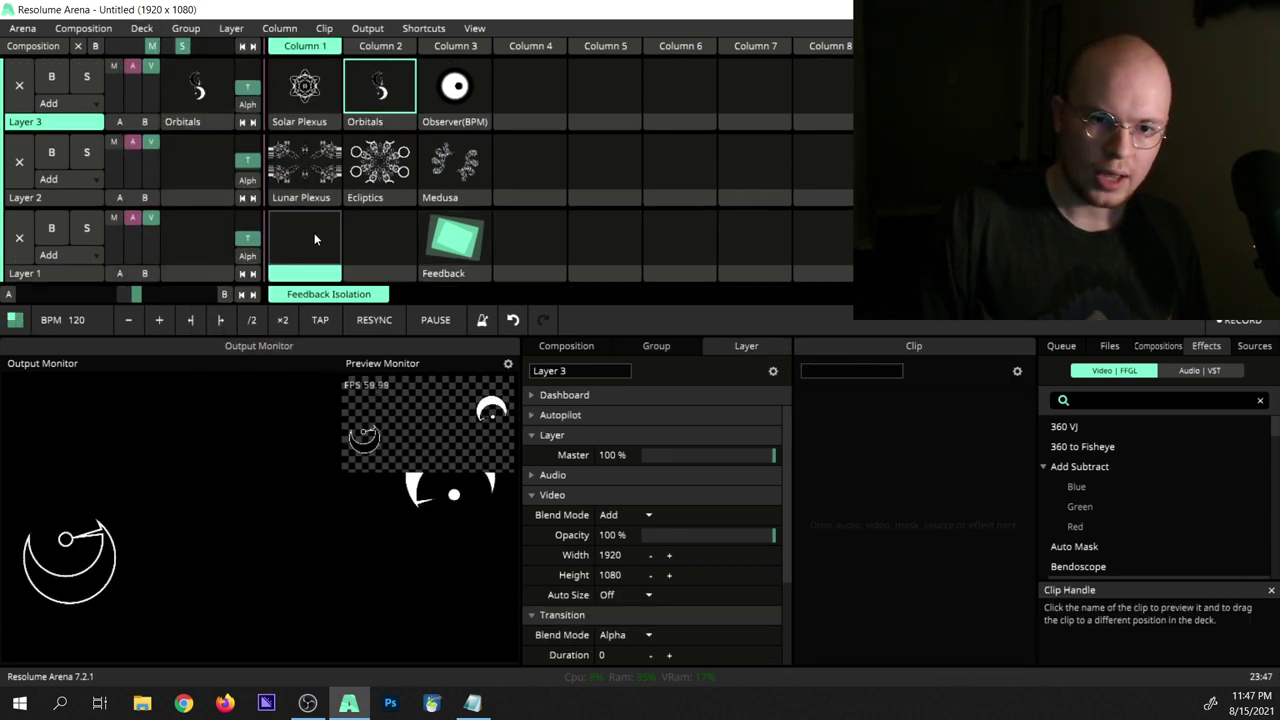
{"action": "left_click", "coordinate": [1254, 345]}
{"action": "left_click", "coordinate": [1193, 380]}
{"action": "type", "text": "video"}
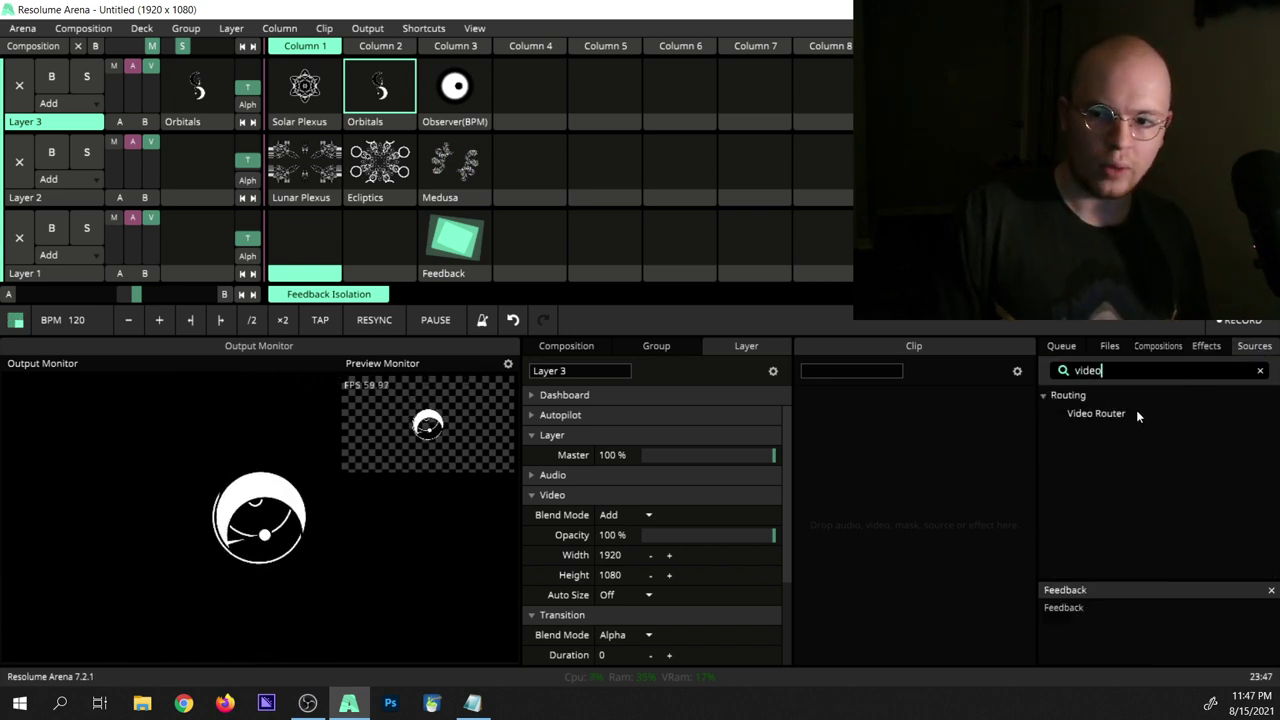
{"action": "left_click_drag", "start_coordinate": [1136, 412], "coordinate": [396, 254]}
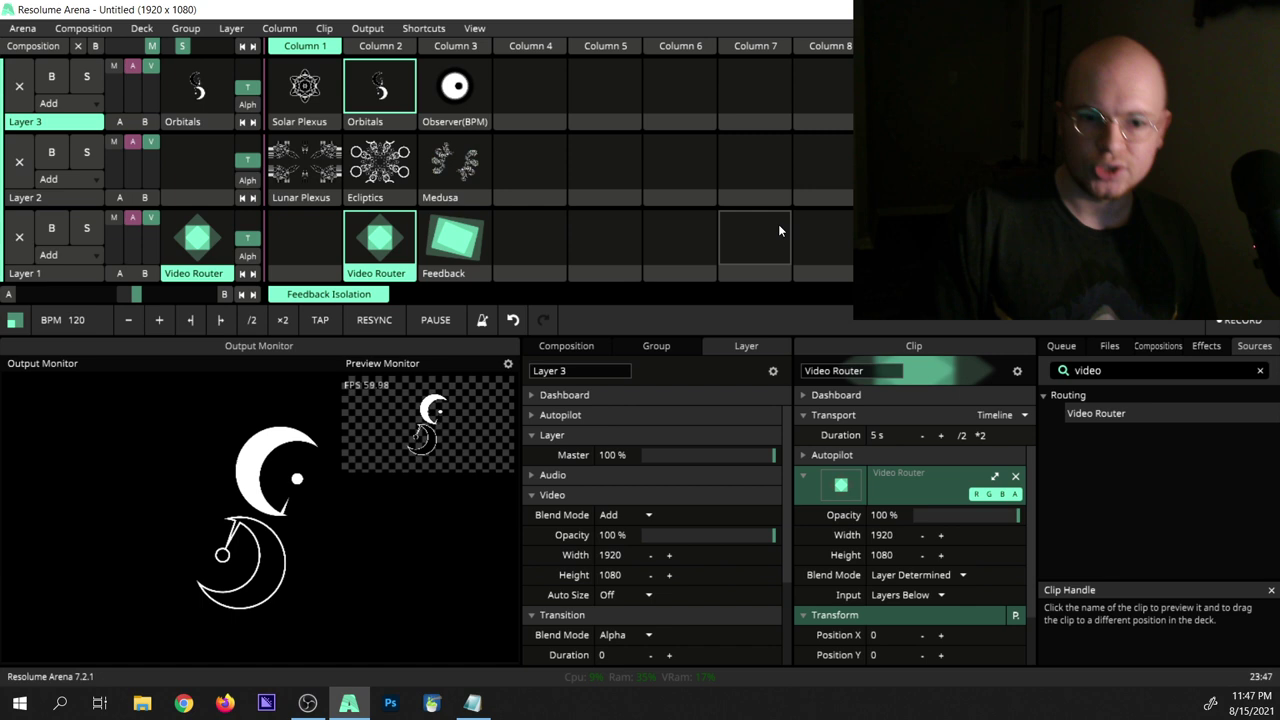
{"action": "left_click", "coordinate": [940, 595]}
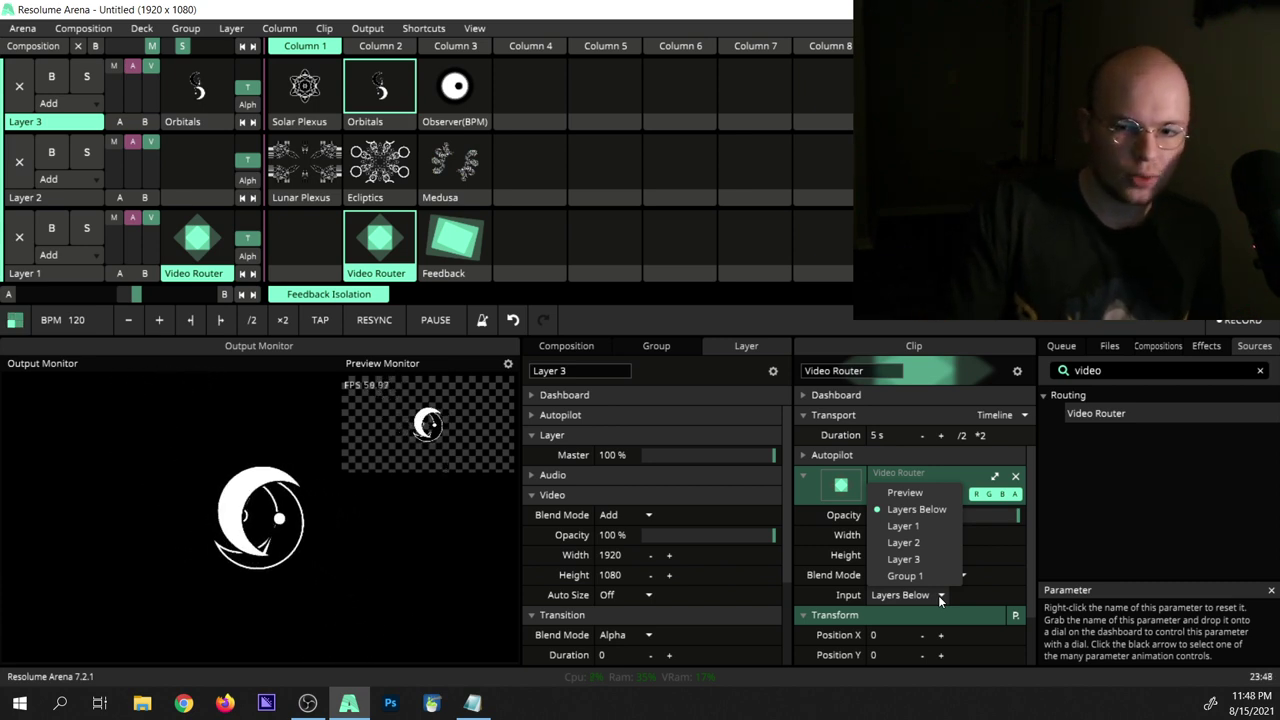
Step: Set the Video Router's Input to Group 1
{"action": "left_click", "coordinate": [848, 590]}
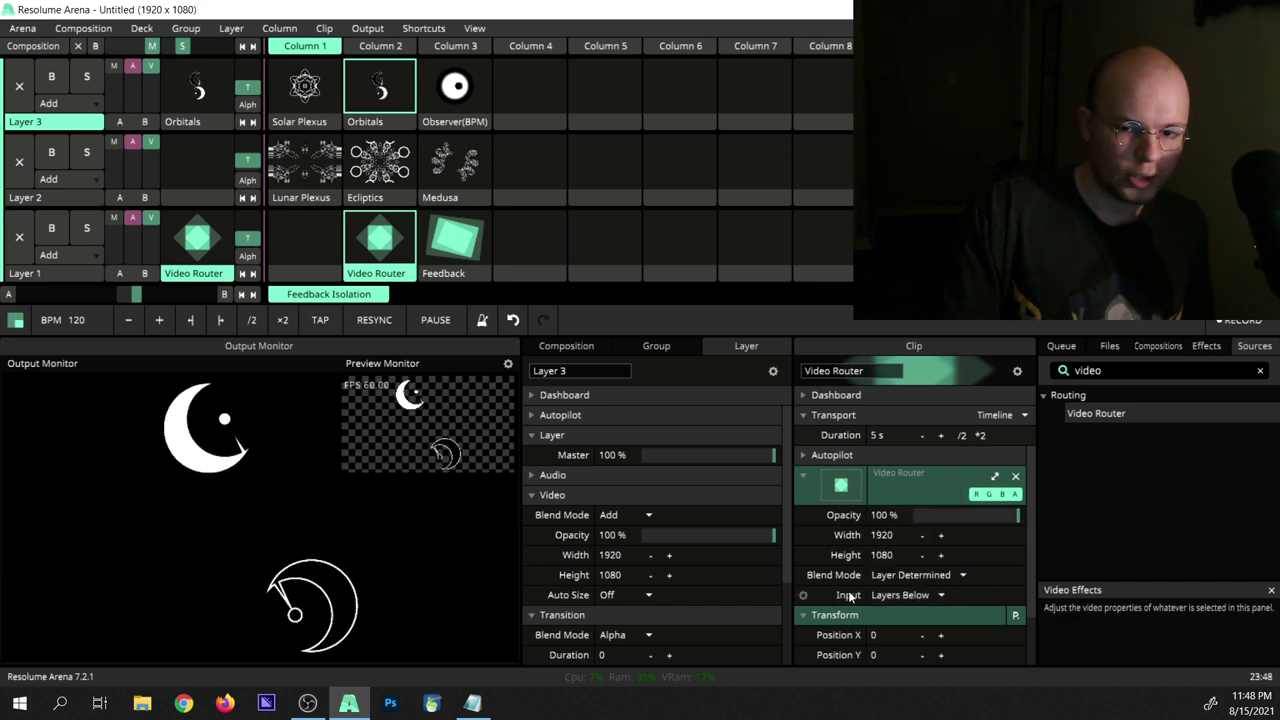
{"action": "left_click", "coordinate": [900, 594]}
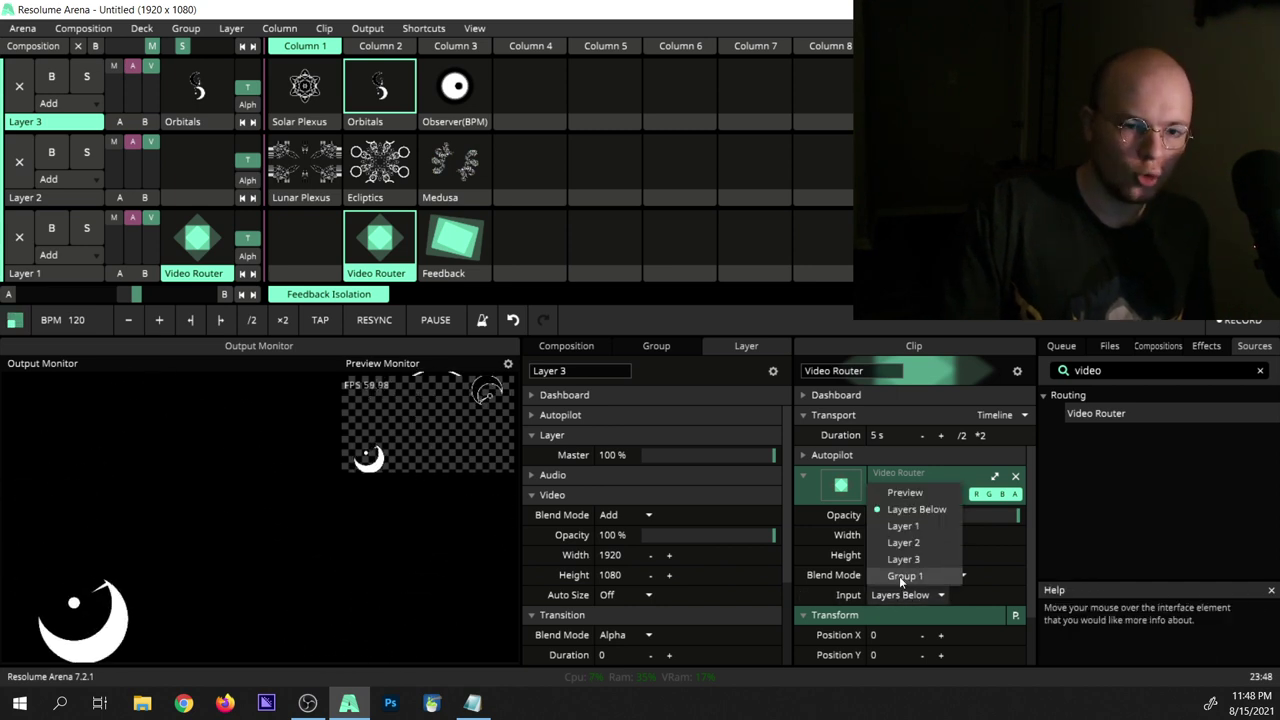
{"action": "left_click", "coordinate": [899, 576]}
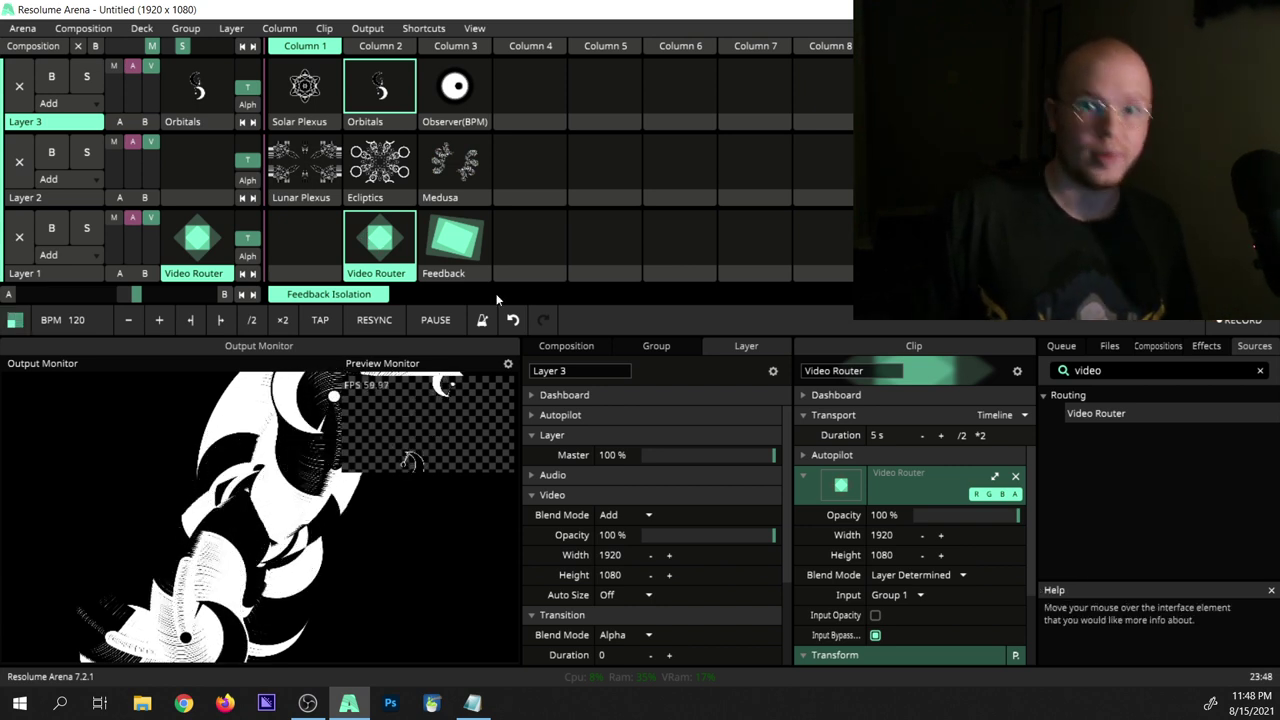
{"action": "scroll", "coordinate": [473, 283], "scroll_direction": "up", "scroll_amount": 1}
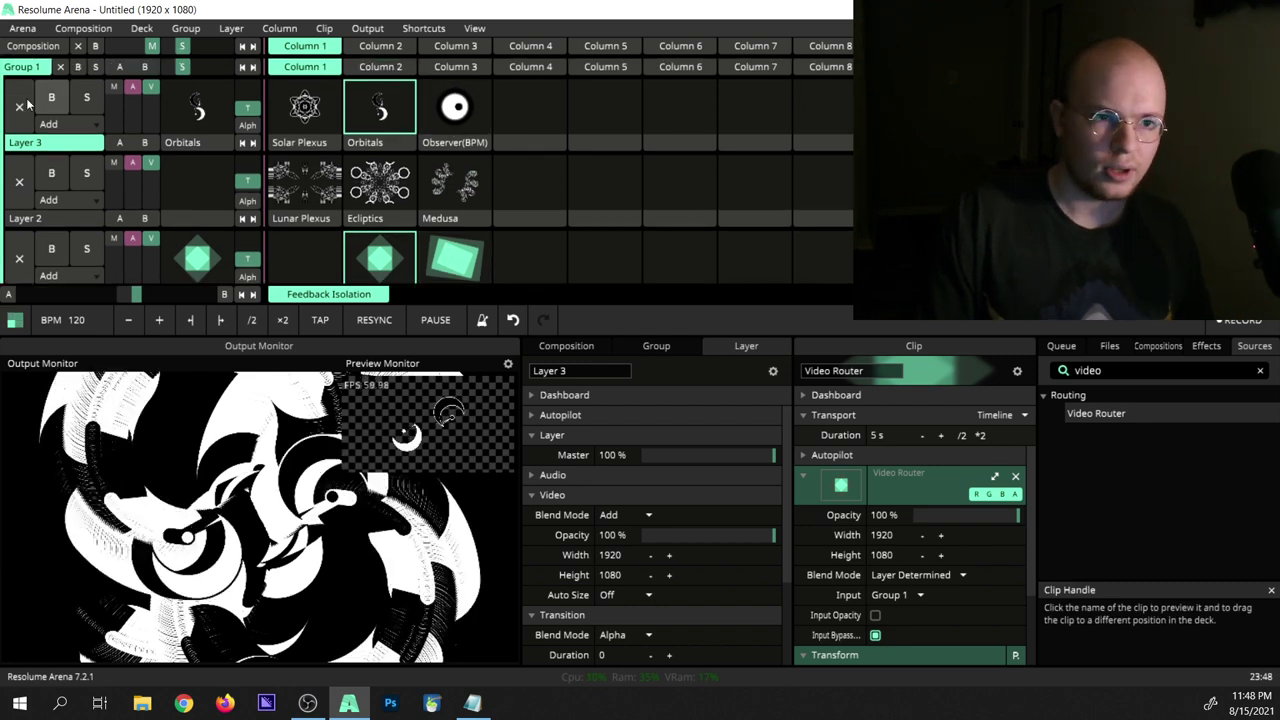
Step: Apply Bloom to the composition with Amount 0.11 and Size 0.71
{"action": "left_click", "coordinate": [656, 345]}
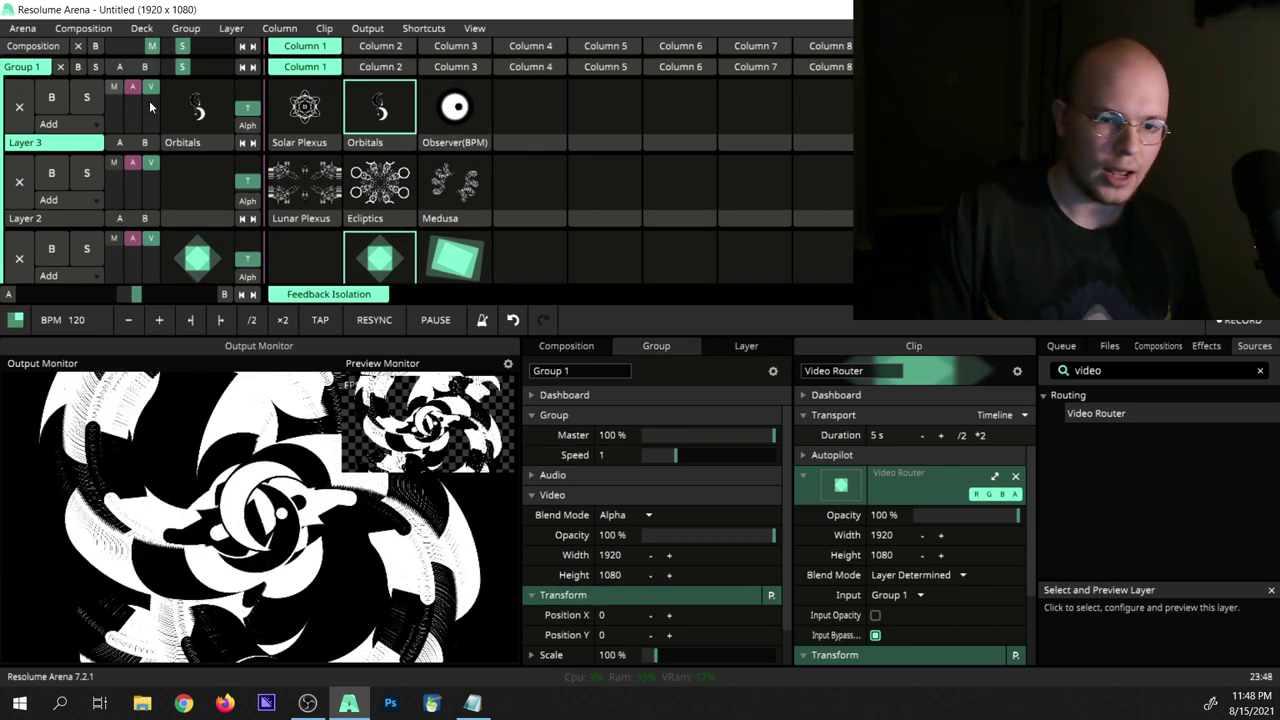
{"action": "left_click", "coordinate": [580, 345]}
{"action": "left_click", "coordinate": [1209, 352]}
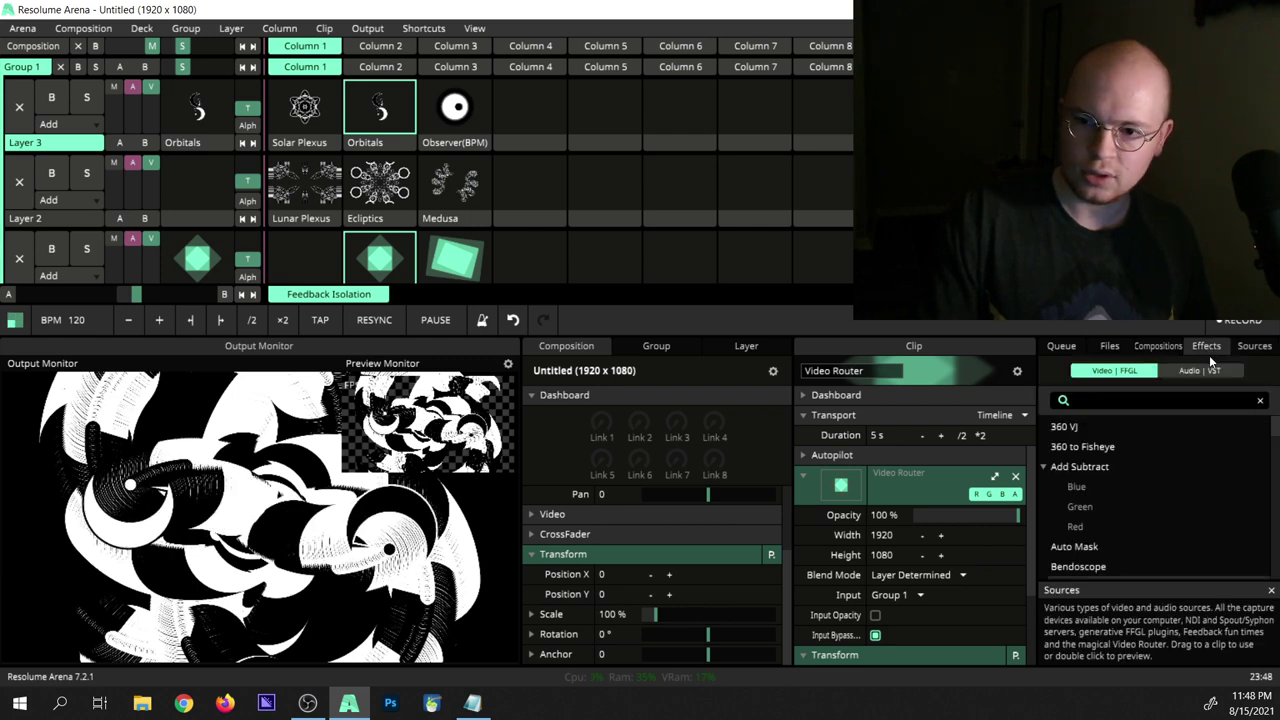
{"action": "scroll", "coordinate": [1105, 483], "scroll_direction": "down", "scroll_amount": 3}
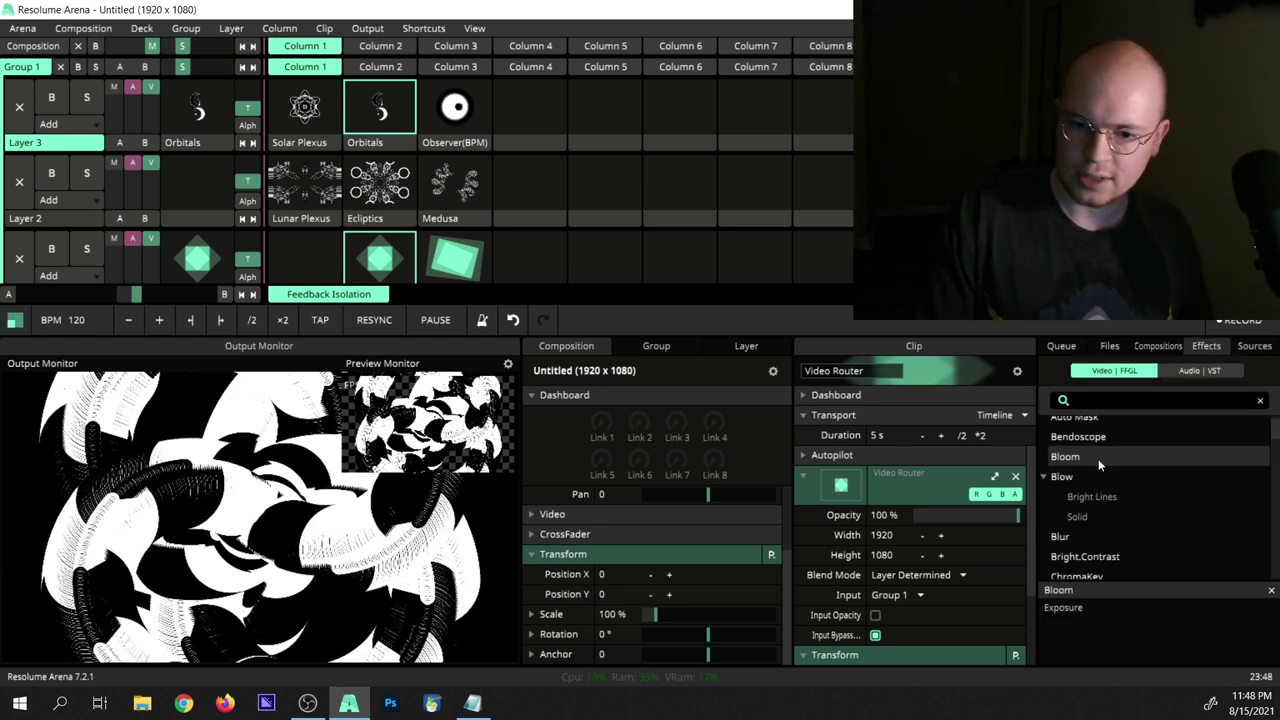
{"action": "left_click_drag", "start_coordinate": [1099, 464], "coordinate": [599, 561]}
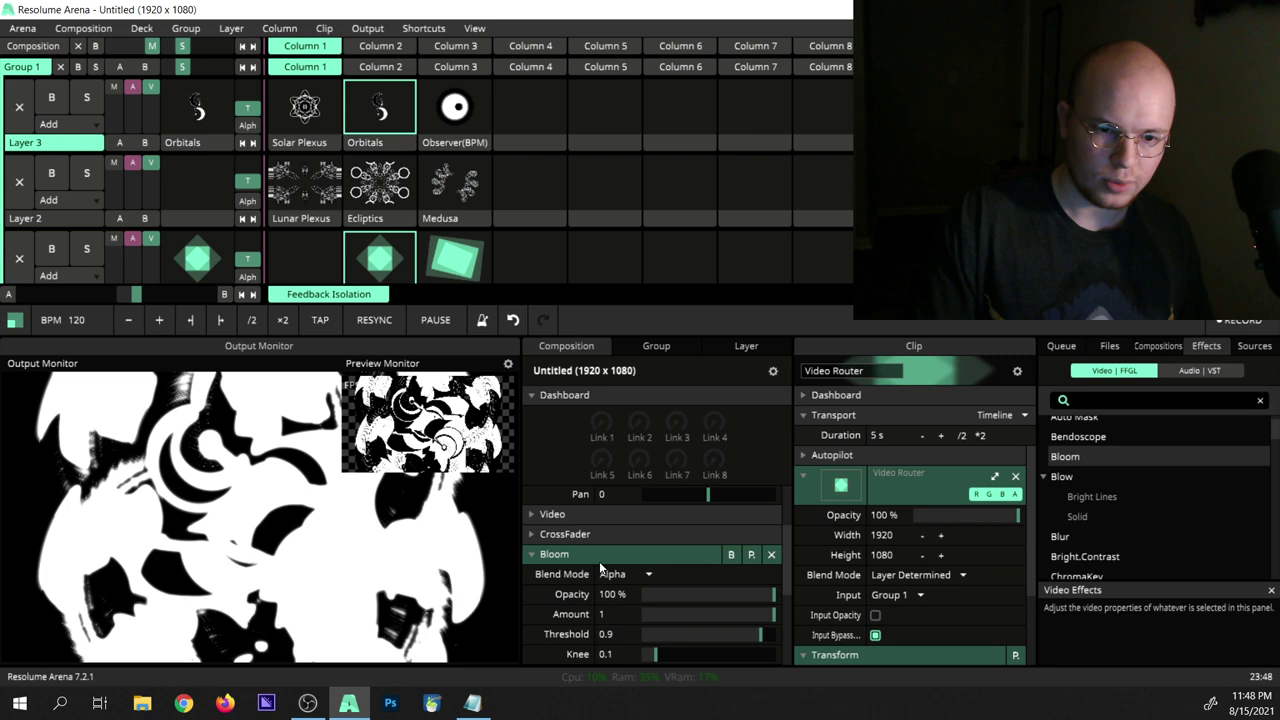
{"action": "scroll", "coordinate": [665, 545], "scroll_direction": "down", "scroll_amount": 3}
{"action": "scroll", "coordinate": [665, 545], "scroll_direction": "up", "scroll_amount": 4}
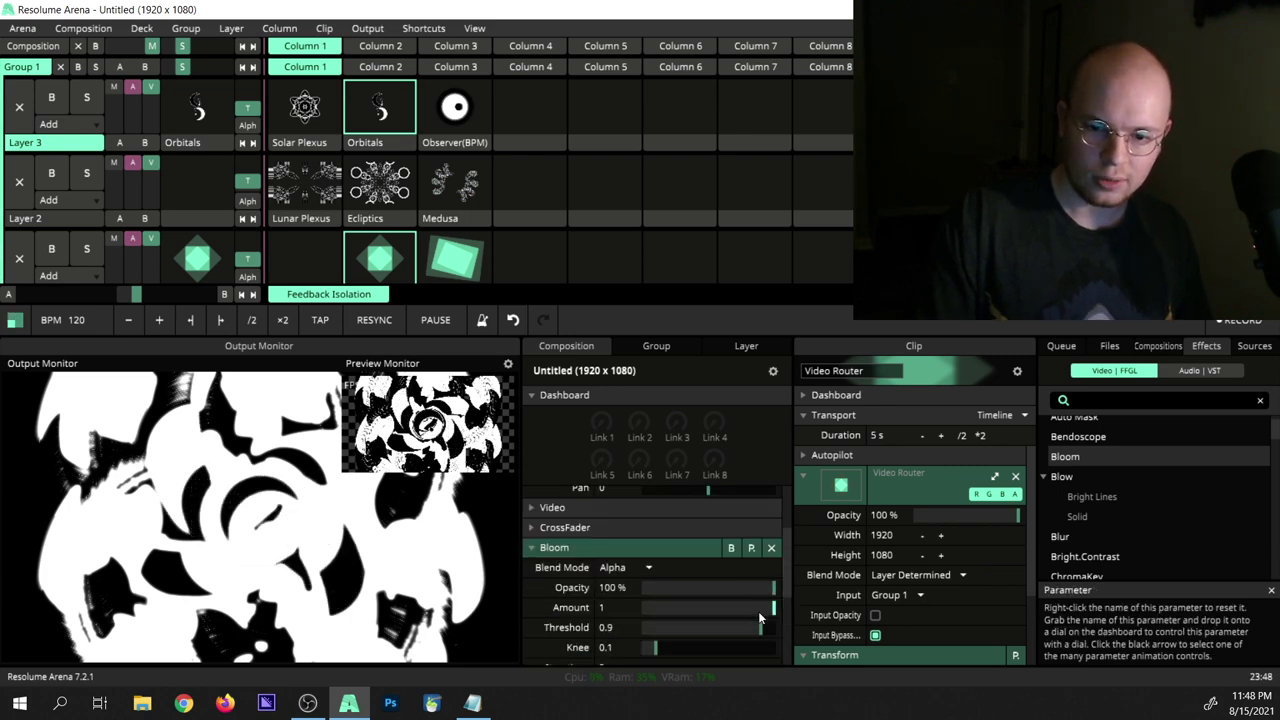
{"action": "left_click_drag", "start_coordinate": [758, 611], "coordinate": [658, 633]}
{"action": "scroll", "coordinate": [681, 645], "scroll_direction": "down", "scroll_amount": 2}
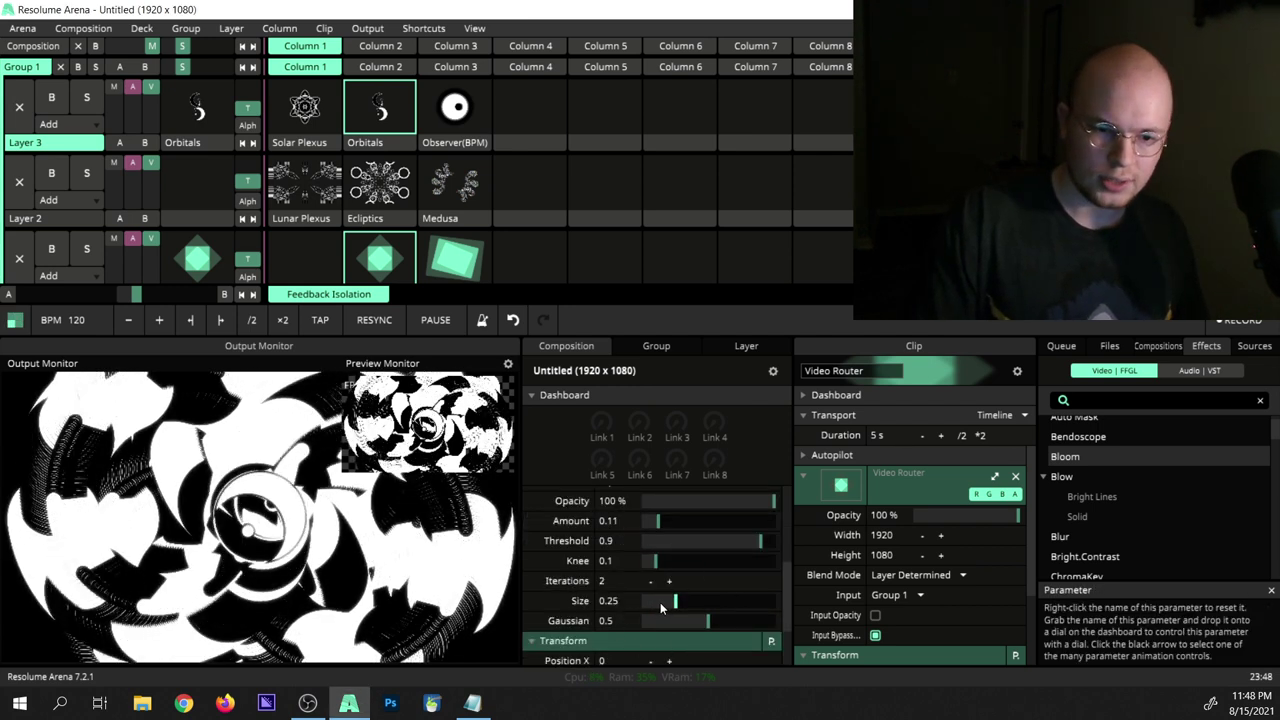
{"action": "left_click_drag", "start_coordinate": [660, 602], "coordinate": [737, 590]}
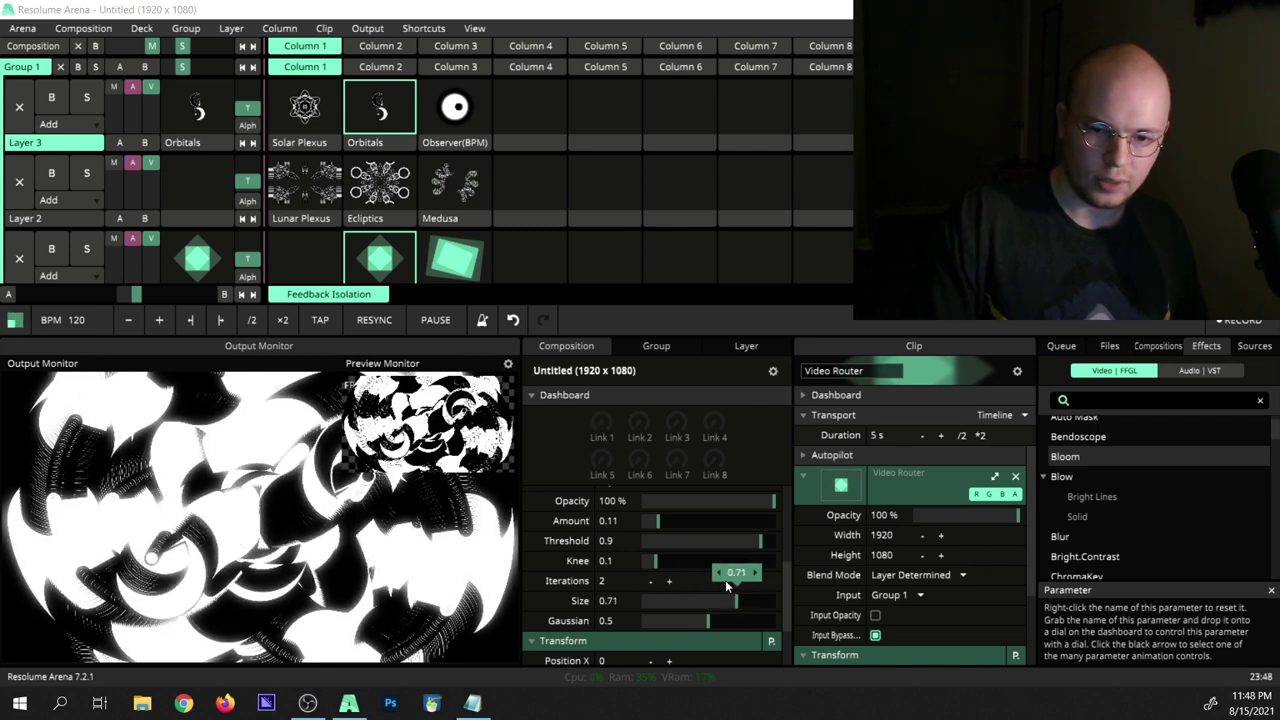
Step: Insert a new Group 2 above Group 1 and launch Observer(BPM) toward Layer 4
{"action": "right_click", "coordinate": [44, 68]}
{"action": "left_click", "coordinate": [52, 114]}
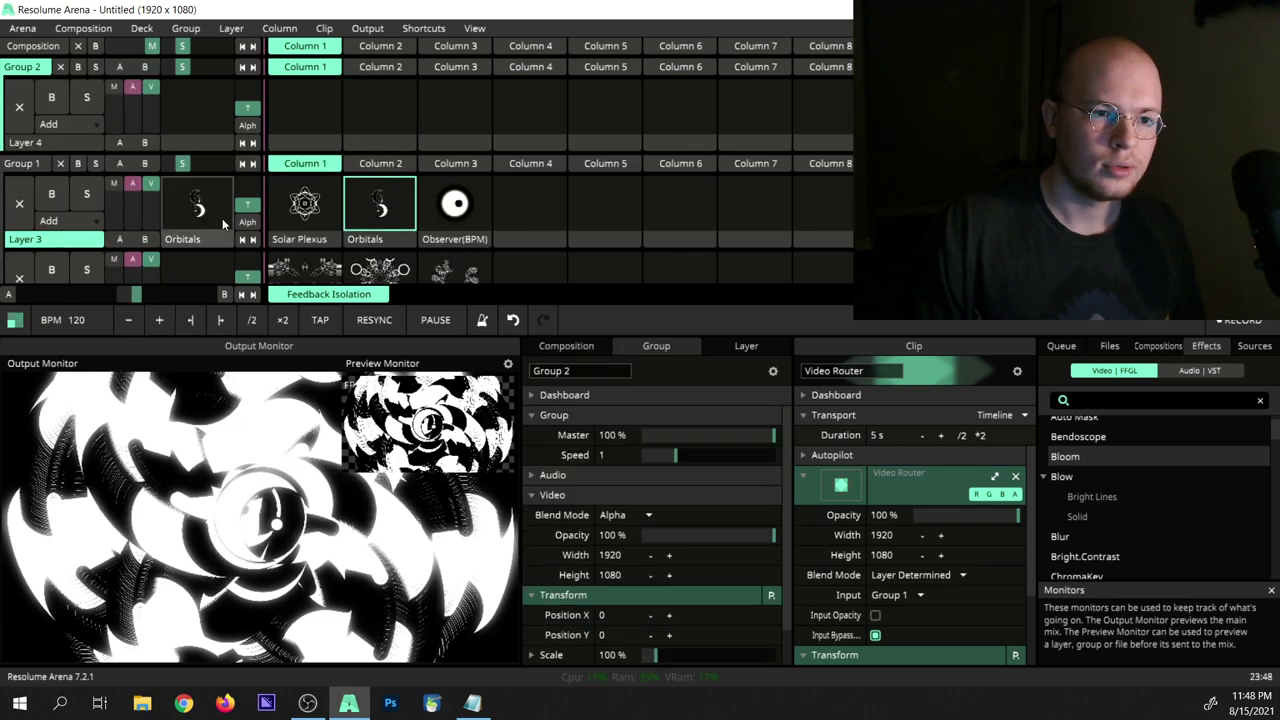
{"action": "left_click_drag", "start_coordinate": [465, 205], "coordinate": [298, 130]}
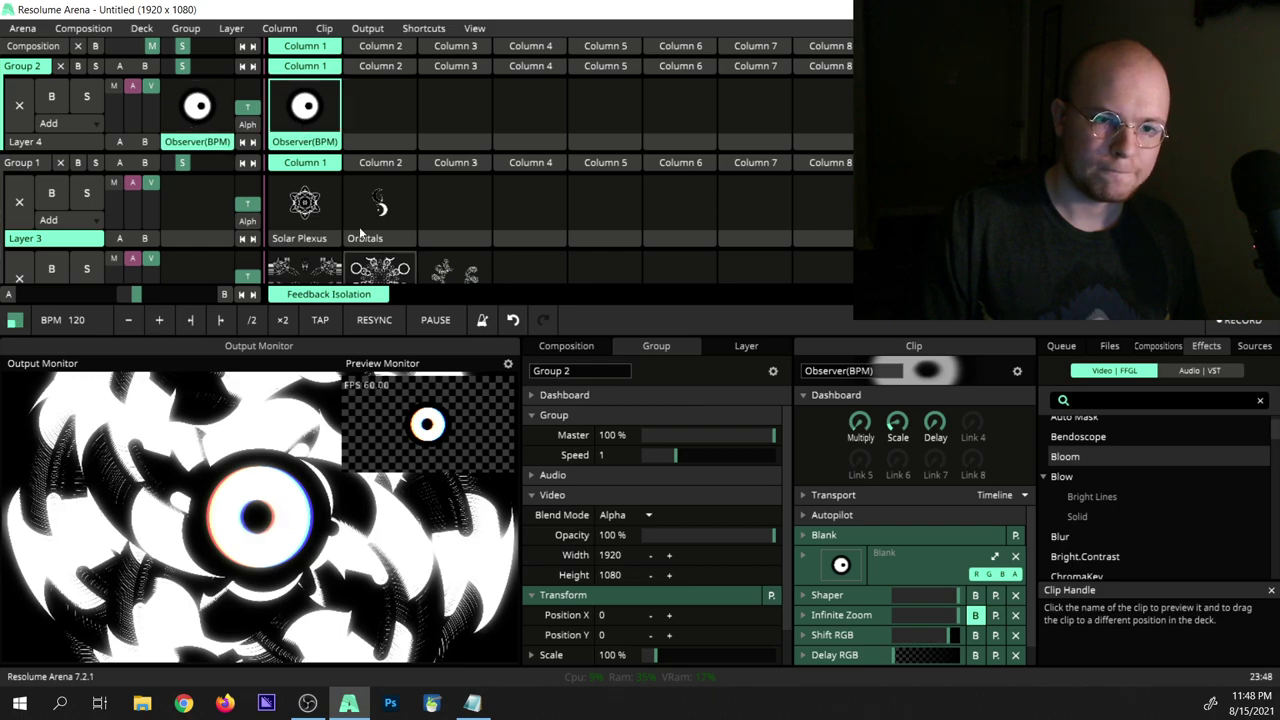
Step: Play Lunar Plexus and Solar Plexus, then copy Orbitals into Layer 4, column 2 and play it
{"action": "scroll", "coordinate": [362, 233], "scroll_direction": "down", "scroll_amount": 1}
{"action": "left_click", "coordinate": [305, 240]}
{"action": "scroll", "coordinate": [320, 220], "scroll_direction": "down", "scroll_amount": 1}
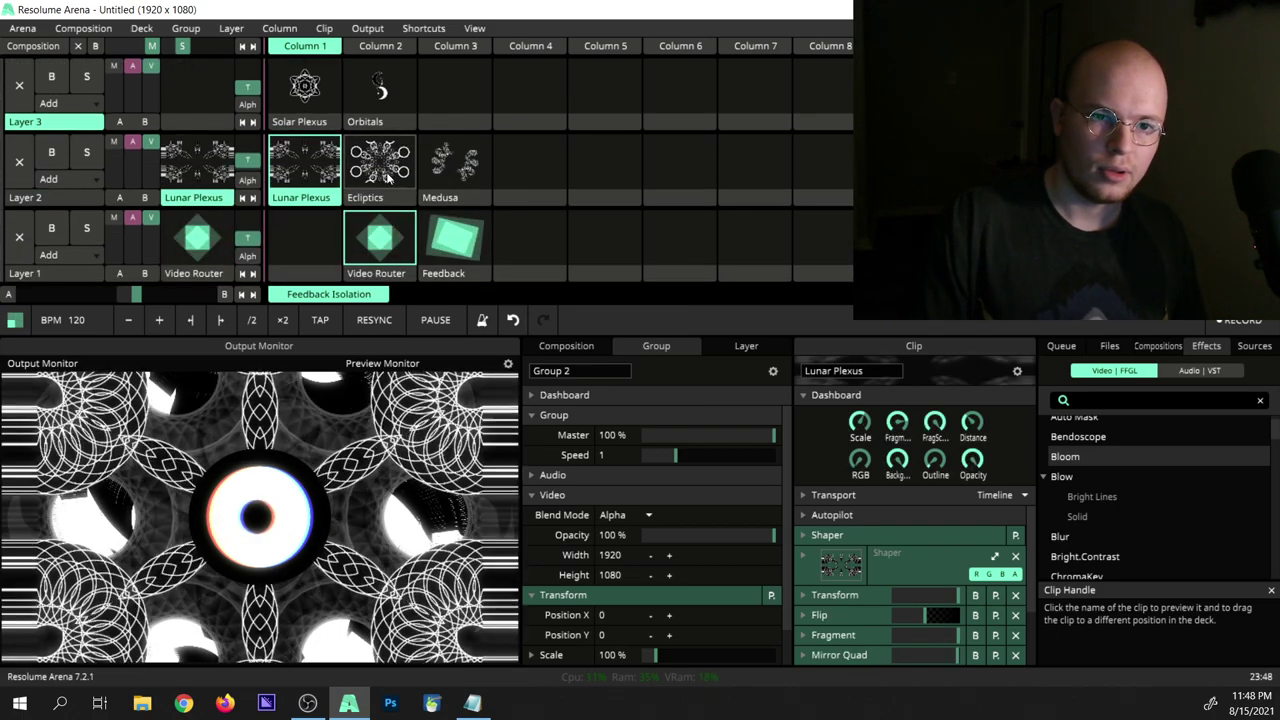
{"action": "left_click", "coordinate": [305, 85]}
{"action": "scroll", "coordinate": [395, 174], "scroll_direction": "up", "scroll_amount": 1}
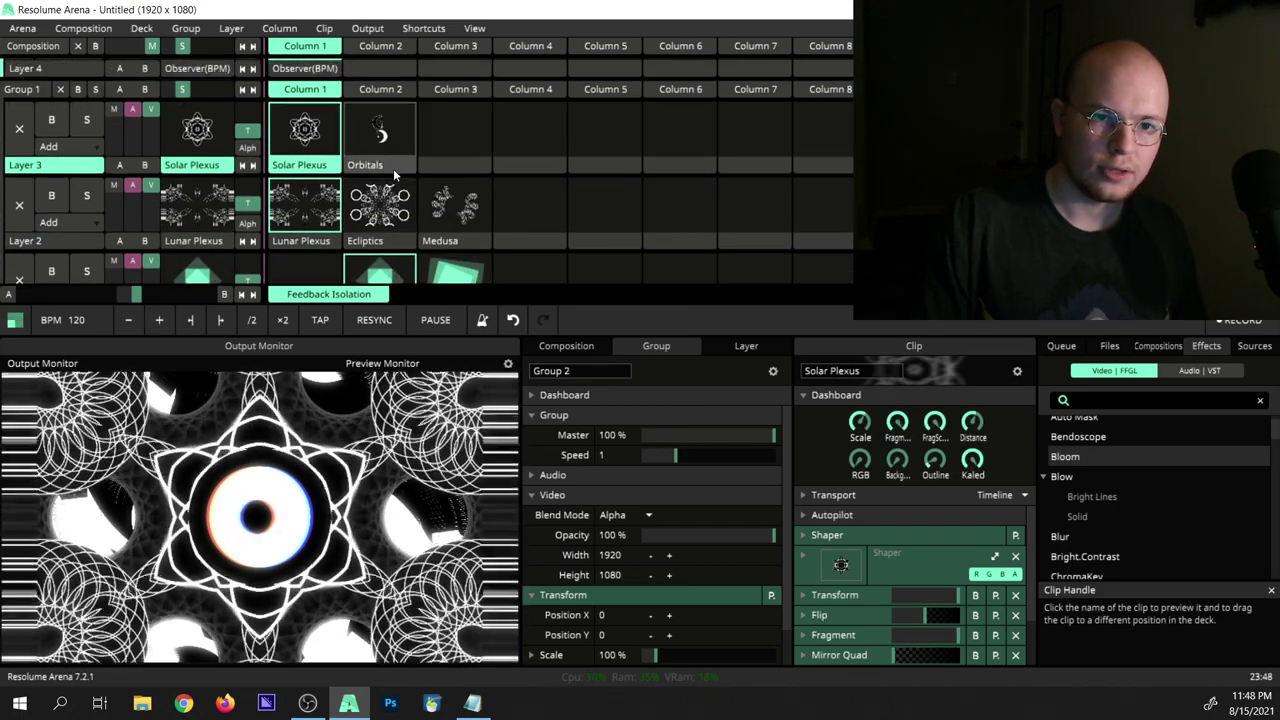
{"action": "left_click_drag", "start_coordinate": [393, 174], "coordinate": [400, 116]}
{"action": "scroll", "coordinate": [394, 170], "scroll_direction": "up", "scroll_amount": 1}
{"action": "scroll", "coordinate": [262, 240], "scroll_direction": "down", "scroll_amount": 1}
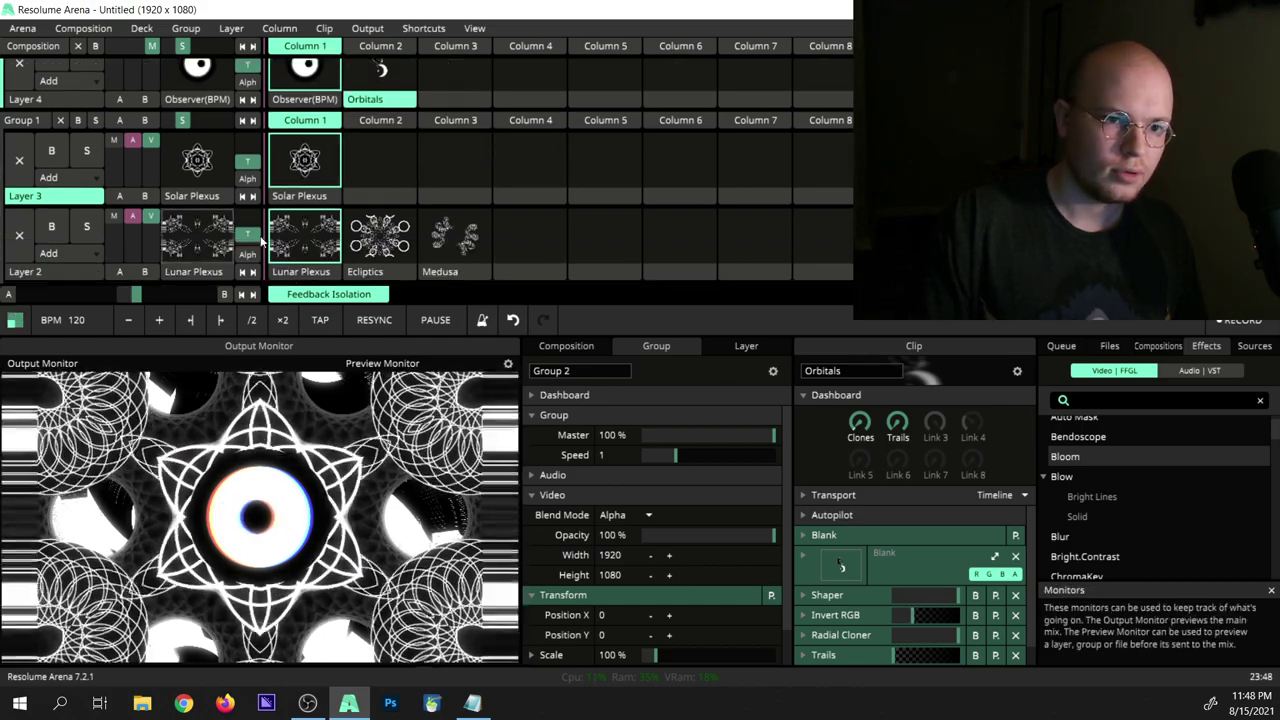
{"action": "left_click", "coordinate": [380, 72]}
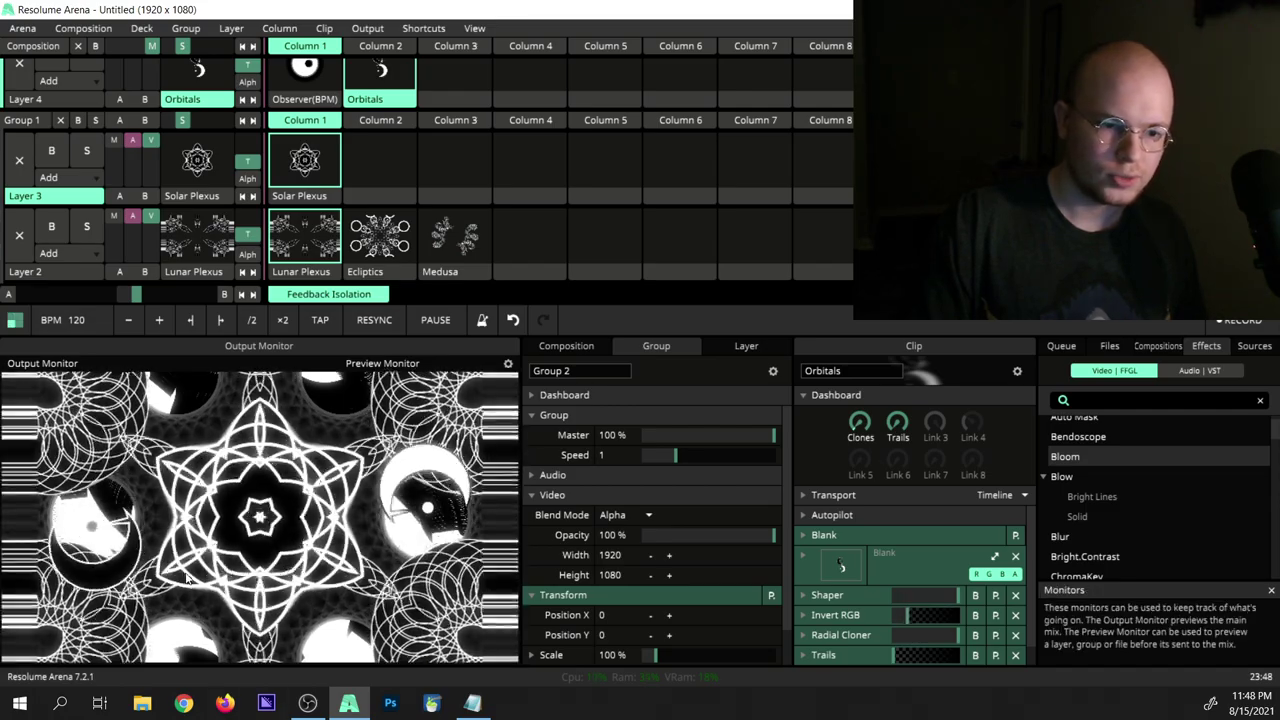
Step: Clear the clips on Layers 2 and 3
{"action": "left_click", "coordinate": [19, 236]}
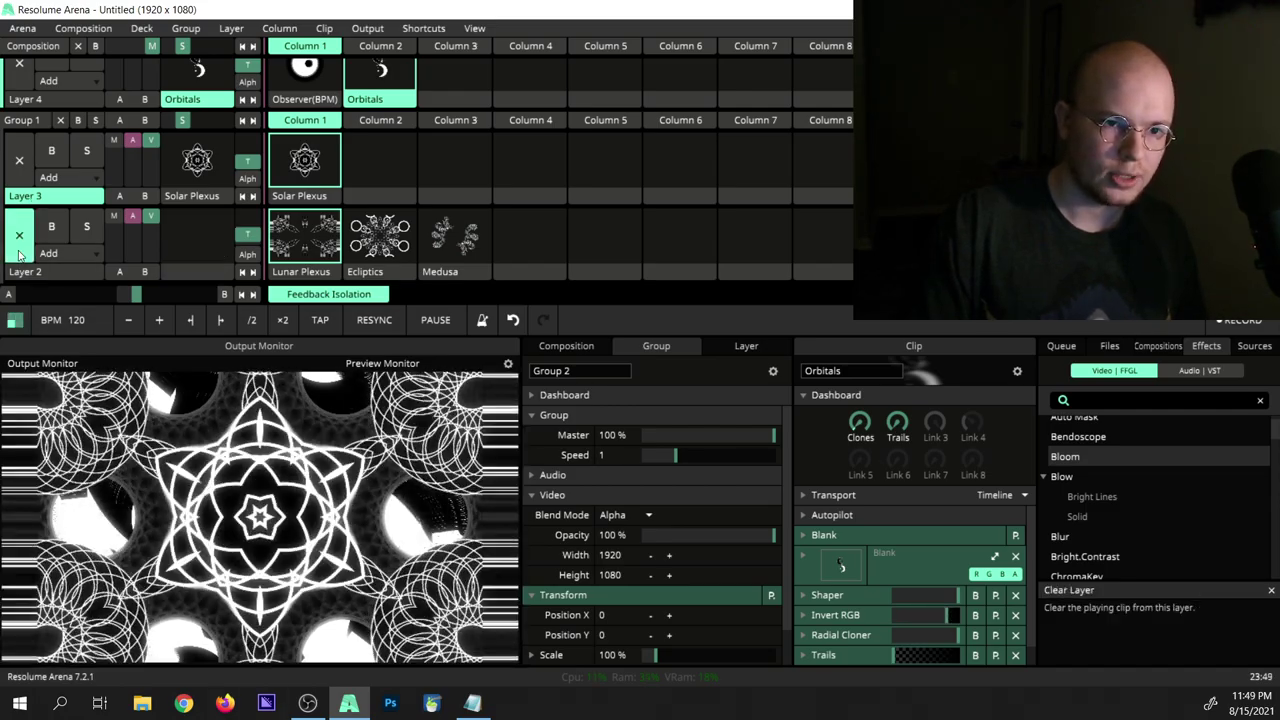
{"action": "scroll", "coordinate": [35, 160], "scroll_direction": "down", "scroll_amount": 2}
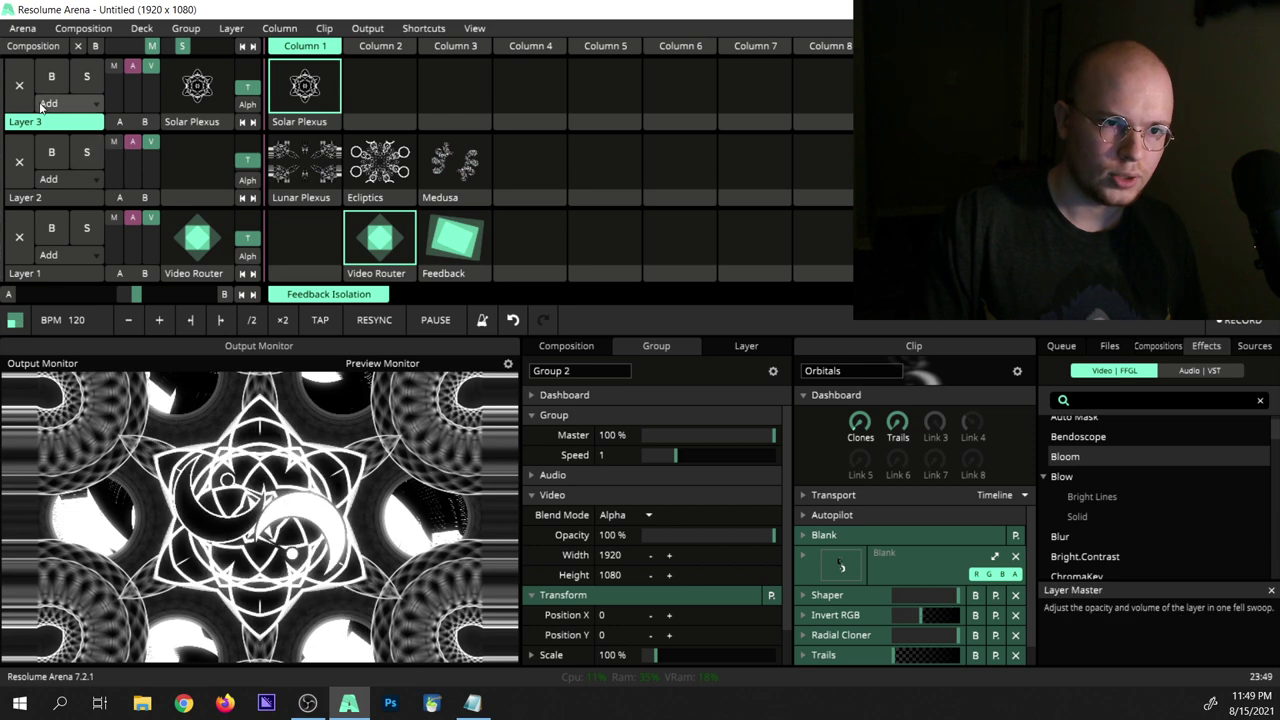
{"action": "left_click", "coordinate": [19, 86]}
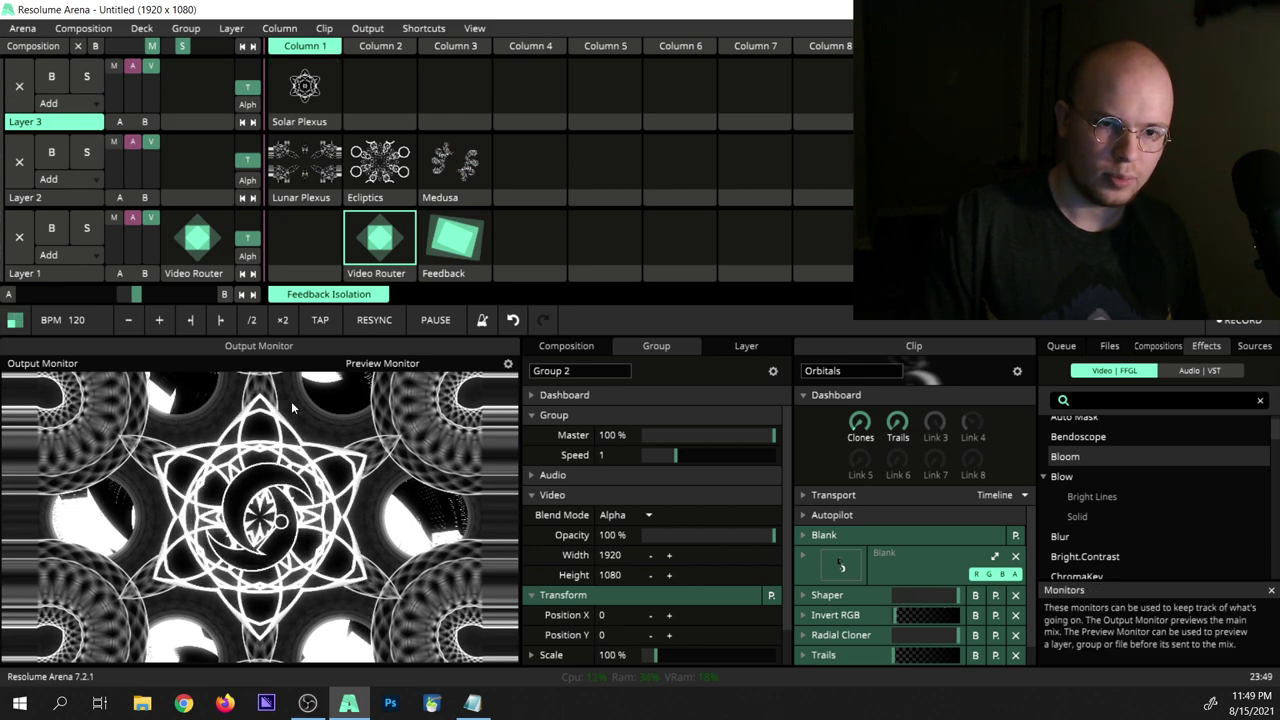
{"action": "scroll", "coordinate": [485, 190], "scroll_direction": "up", "scroll_amount": 3}
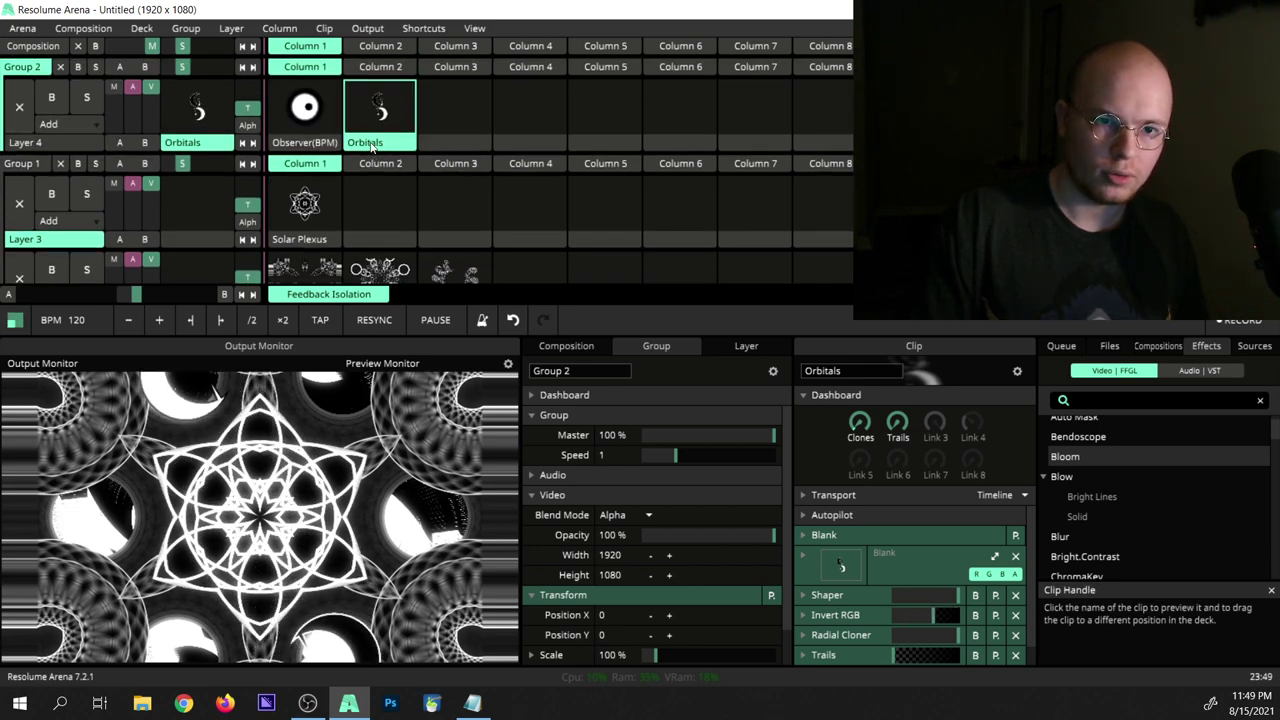
Step: Drag Orbitals from Layer 4 down to Layer 3, column 2, and scroll to show Layers 3–1
{"action": "left_click_drag", "start_coordinate": [372, 145], "coordinate": [382, 226]}
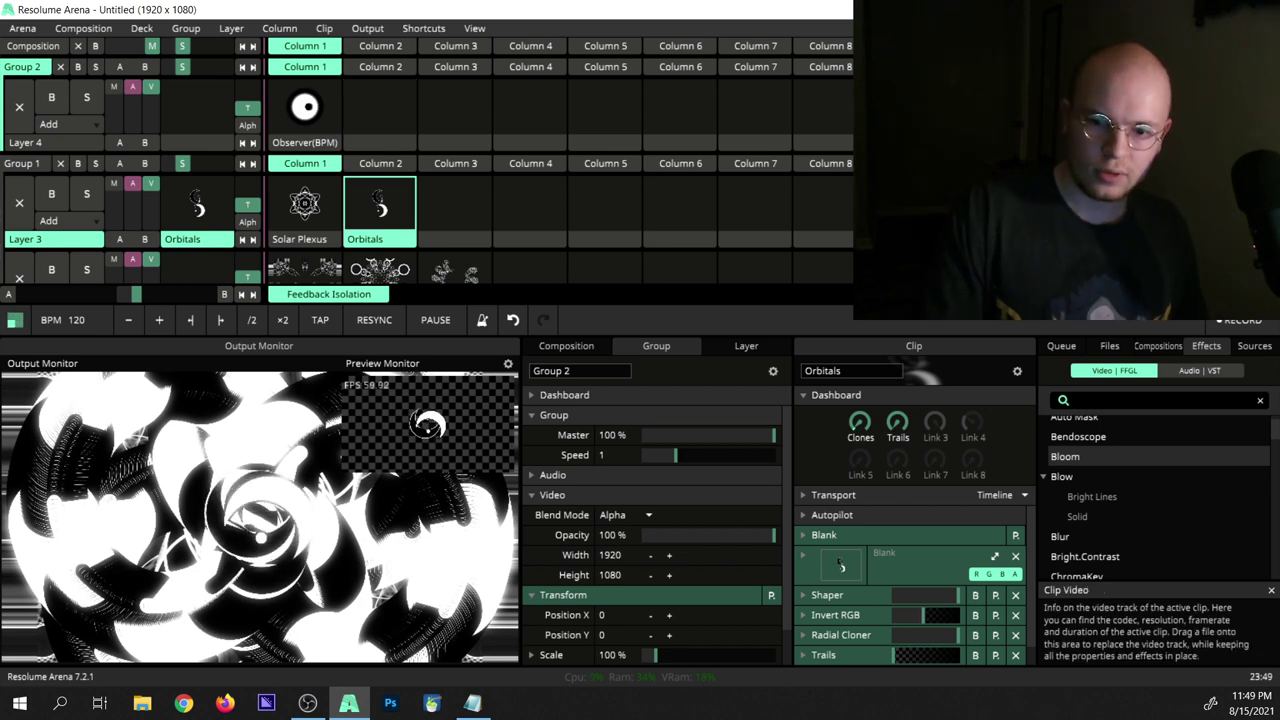
{"action": "scroll", "coordinate": [885, 613], "scroll_direction": "down", "scroll_amount": 1}
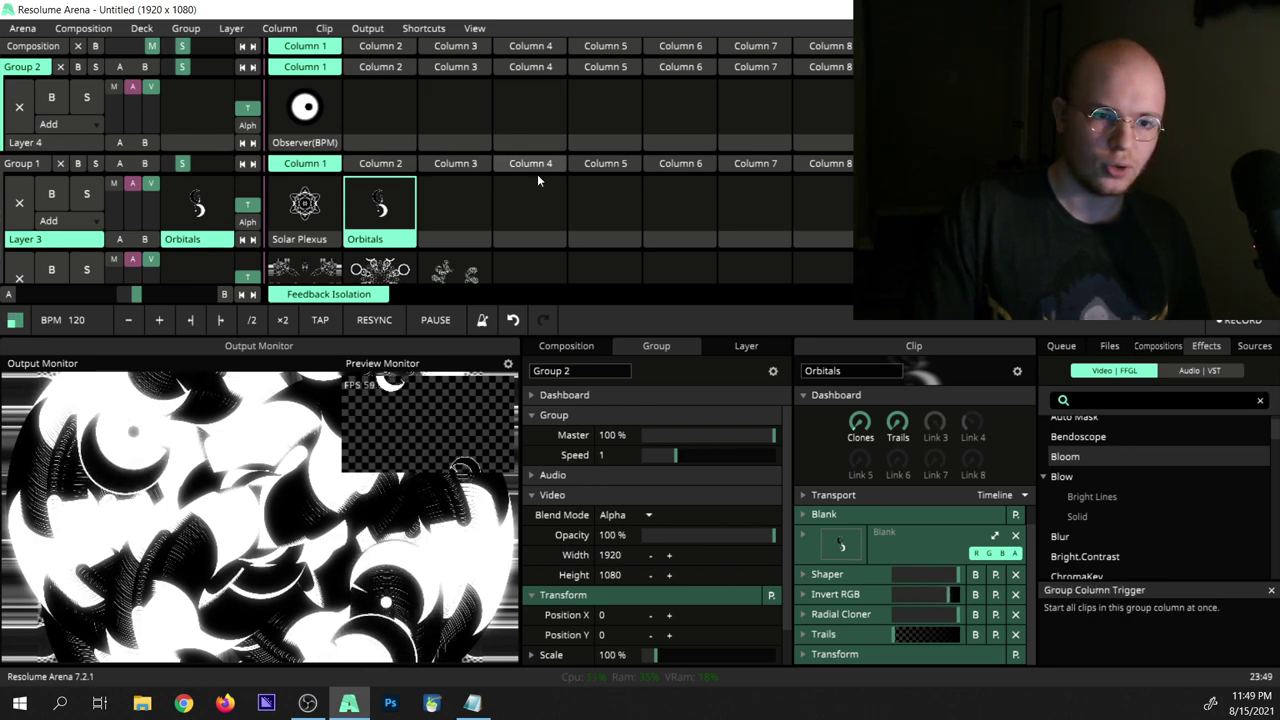
{"action": "scroll", "coordinate": [415, 150], "scroll_direction": "down", "scroll_amount": 2}
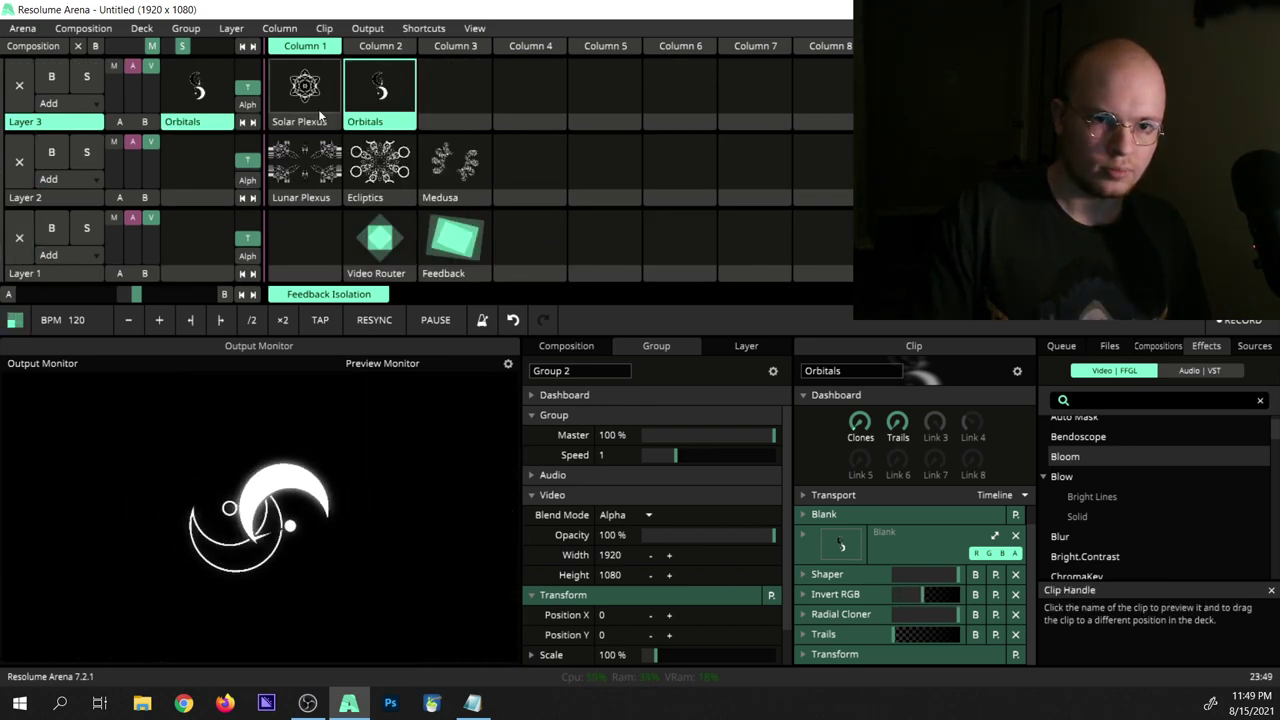
Step: Play Solar Plexus on Layer 3 and inspect its Shift RGB effect's parameters
{"action": "left_click", "coordinate": [305, 90]}
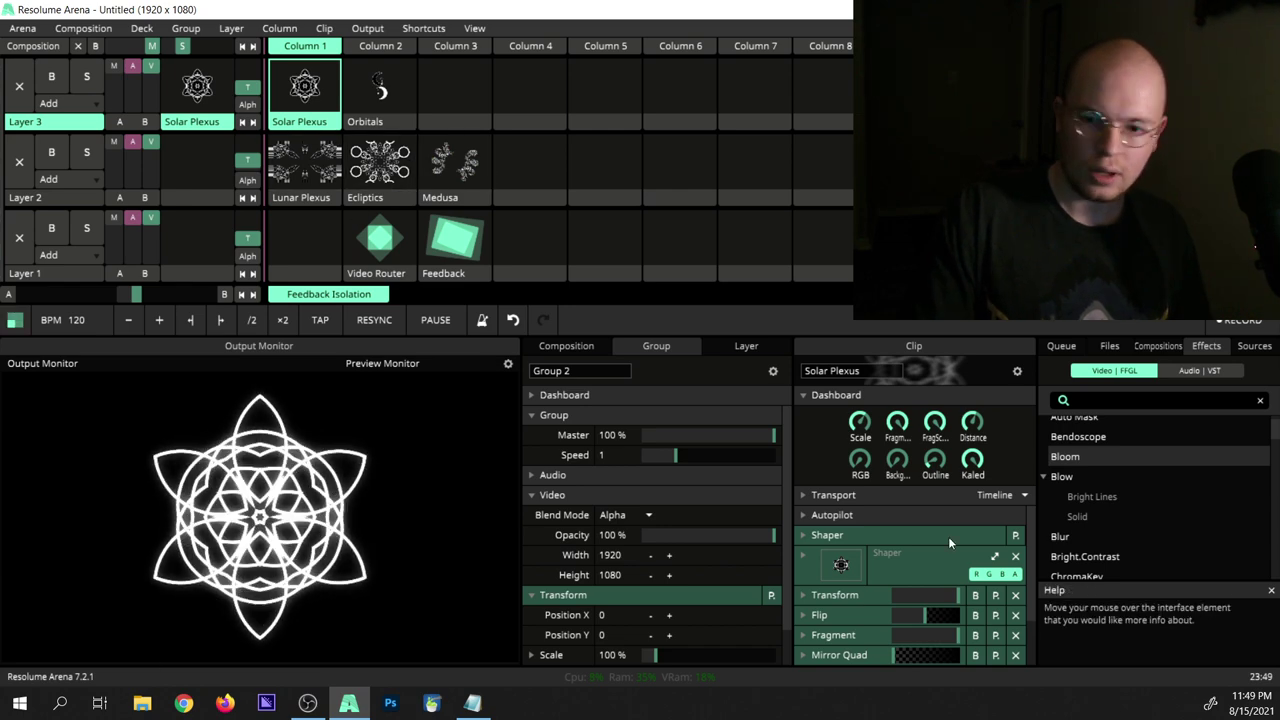
{"action": "scroll", "coordinate": [948, 536], "scroll_direction": "down", "scroll_amount": 2}
{"action": "scroll", "coordinate": [891, 573], "scroll_direction": "down", "scroll_amount": 1}
{"action": "scroll", "coordinate": [891, 573], "scroll_direction": "up", "scroll_amount": 1}
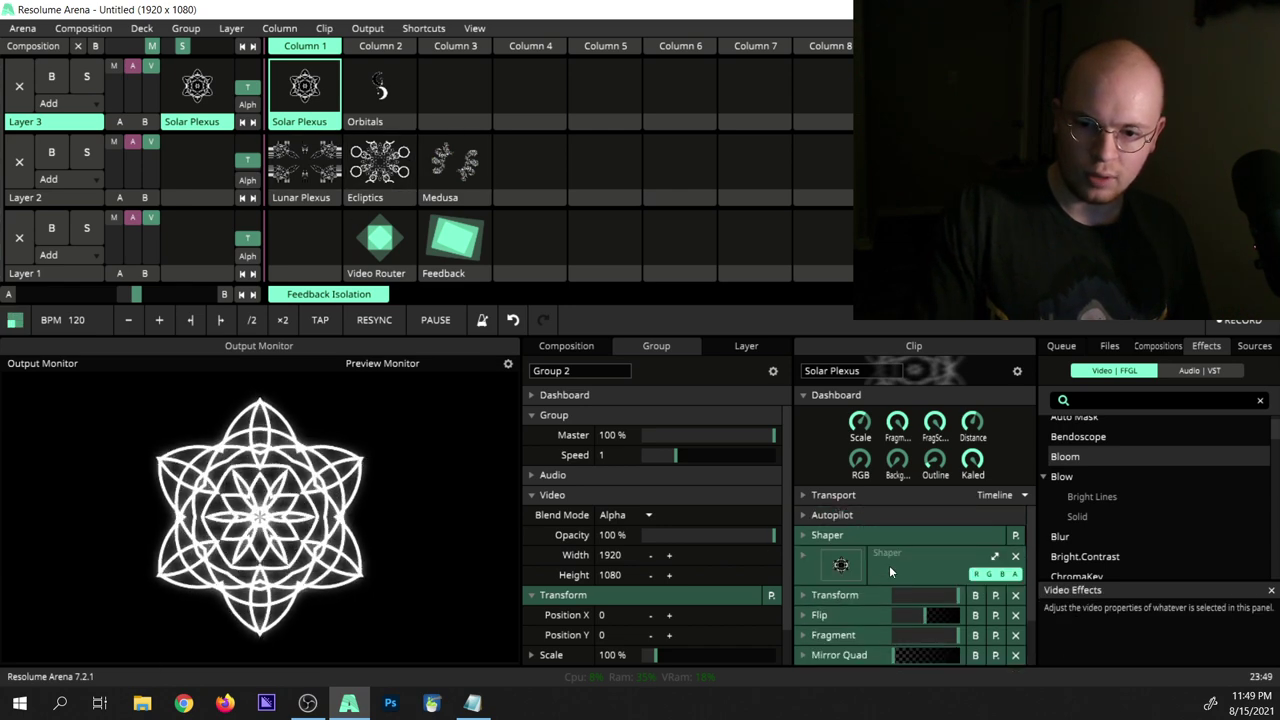
{"action": "scroll", "coordinate": [847, 572], "scroll_direction": "down", "scroll_amount": 1}
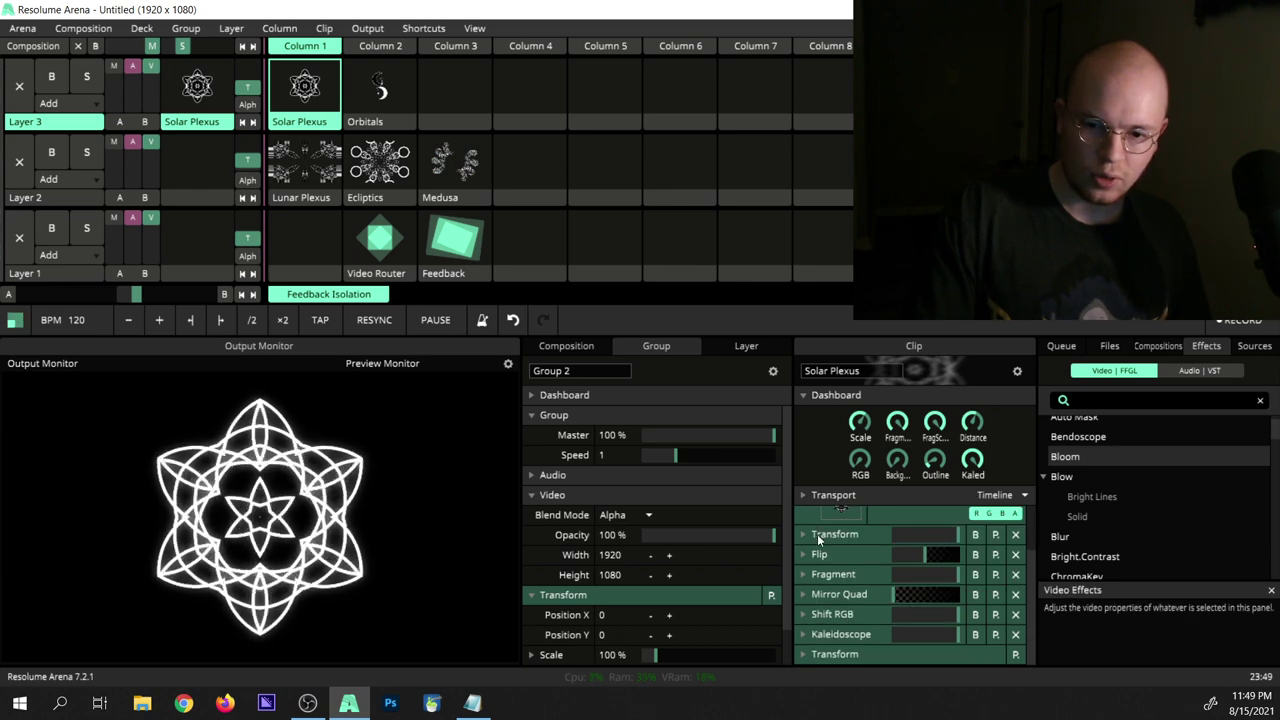
{"action": "left_click", "coordinate": [858, 612]}
{"action": "scroll", "coordinate": [856, 625], "scroll_direction": "down", "scroll_amount": 3}
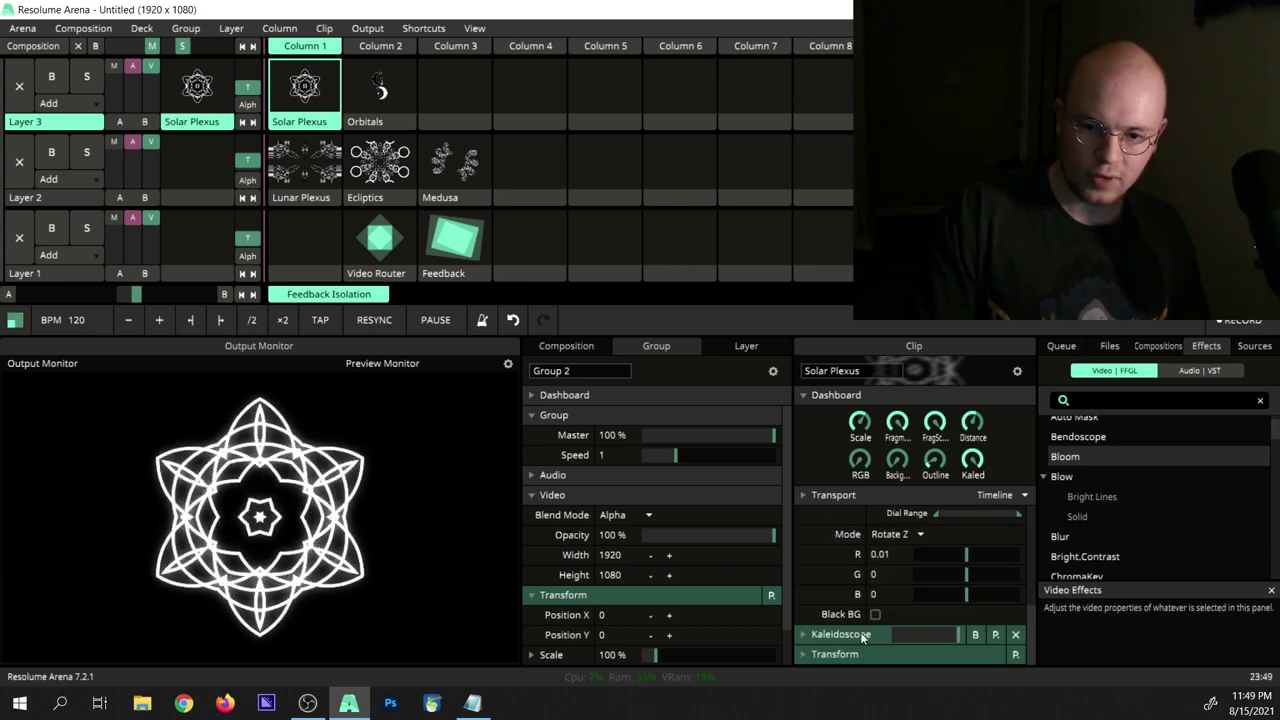
{"action": "scroll", "coordinate": [858, 620], "scroll_direction": "up", "scroll_amount": 3}
{"action": "scroll", "coordinate": [856, 602], "scroll_direction": "down", "scroll_amount": 2}
{"action": "scroll", "coordinate": [849, 602], "scroll_direction": "up", "scroll_amount": 2}
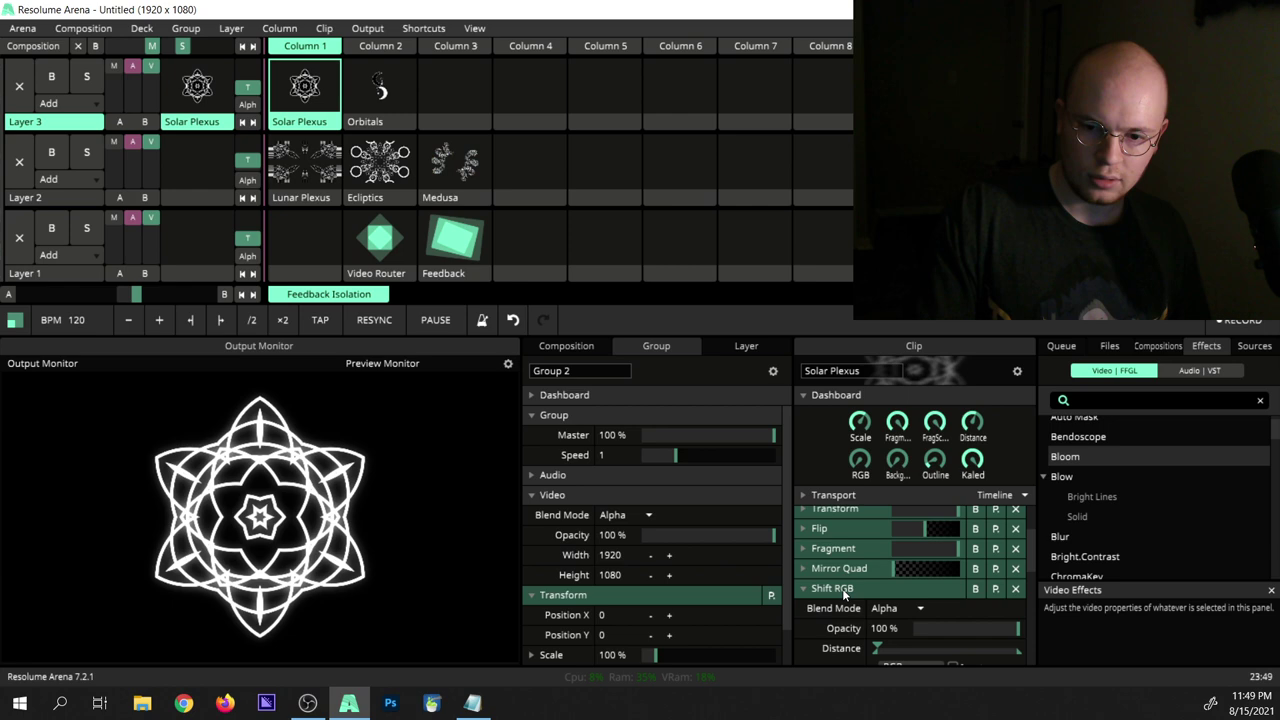
{"action": "left_click", "coordinate": [838, 589]}
{"action": "scroll", "coordinate": [946, 604], "scroll_direction": "up", "scroll_amount": 1}
Step: Bypass Kaleidoscope, Shift RGB, Mirror Quad and Fragment, then re-enable Fragment and Kaleidoscope
{"action": "left_click", "coordinate": [975, 634]}
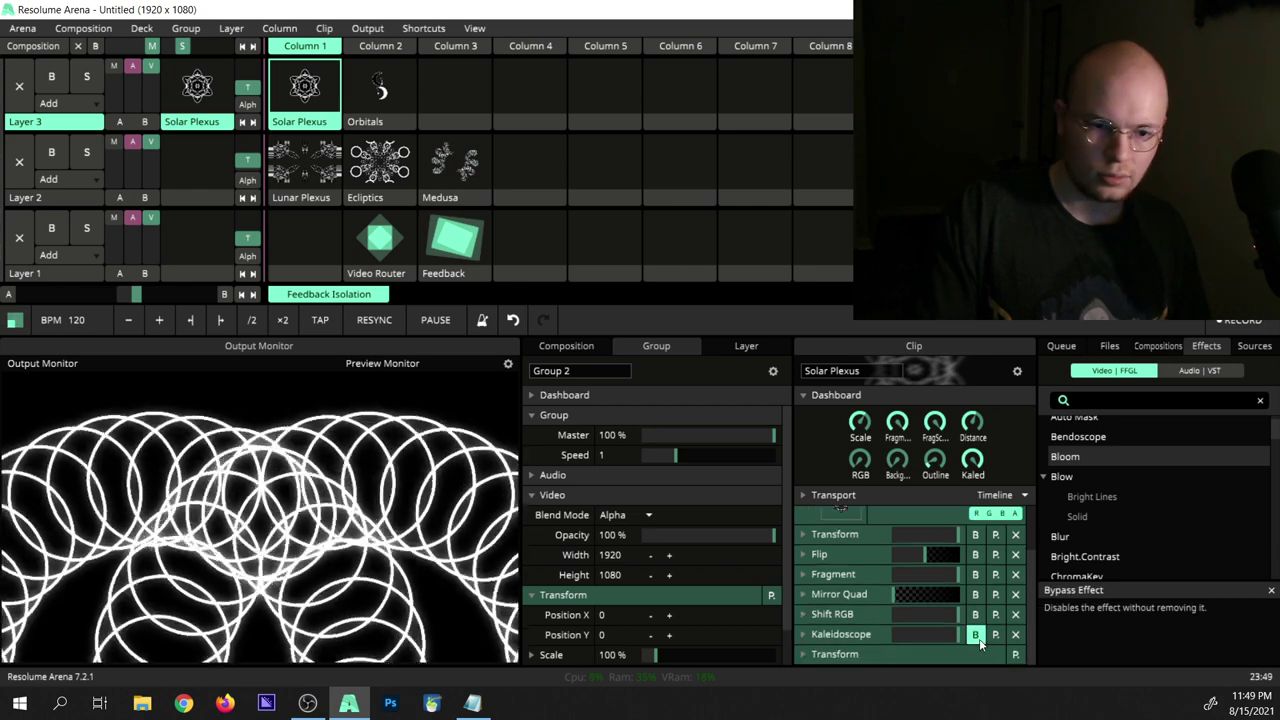
{"action": "left_click", "coordinate": [975, 614]}
{"action": "left_click", "coordinate": [975, 594]}
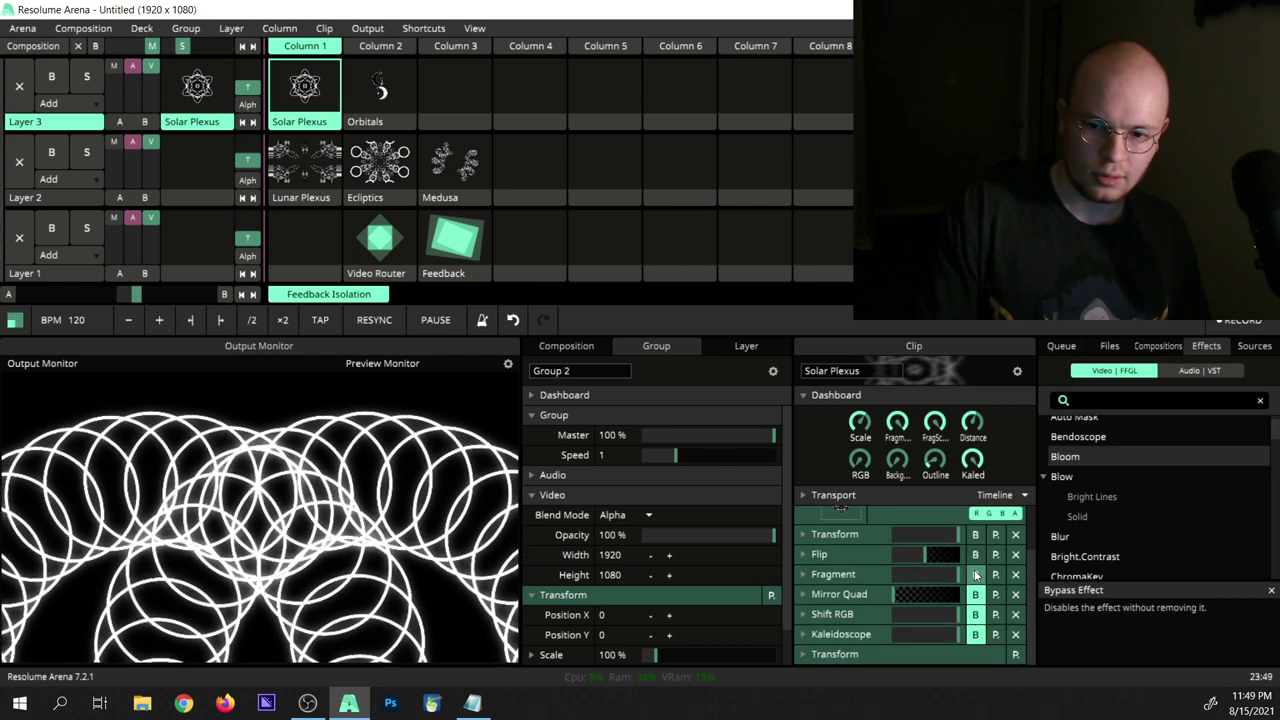
{"action": "left_click", "coordinate": [975, 574]}
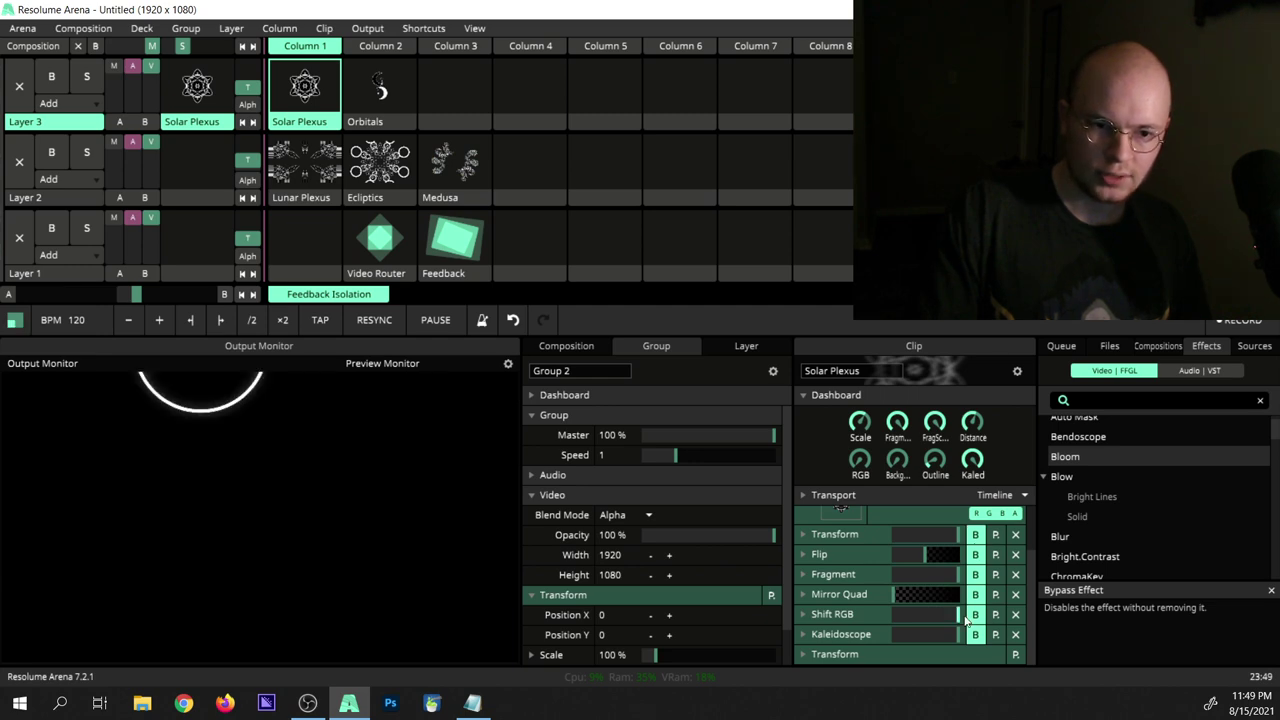
{"action": "scroll", "coordinate": [966, 615], "scroll_direction": "up", "scroll_amount": 3}
{"action": "left_click", "coordinate": [914, 539]}
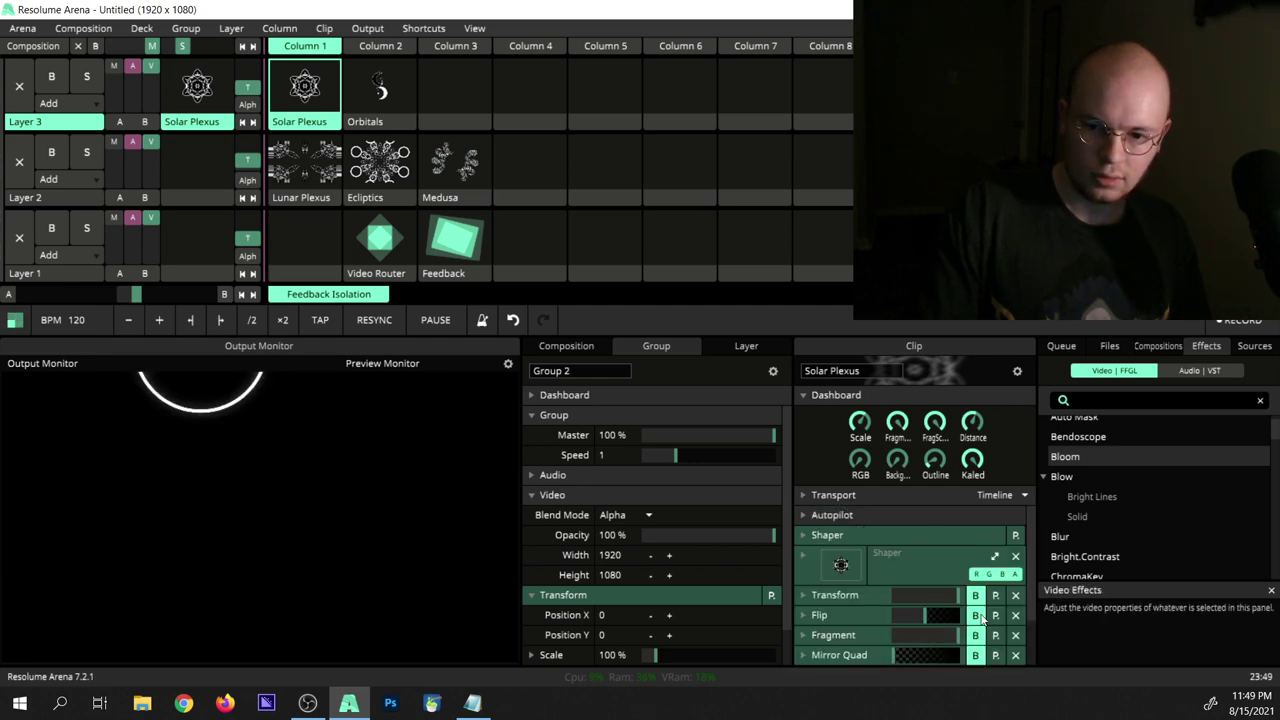
{"action": "left_click", "coordinate": [976, 636]}
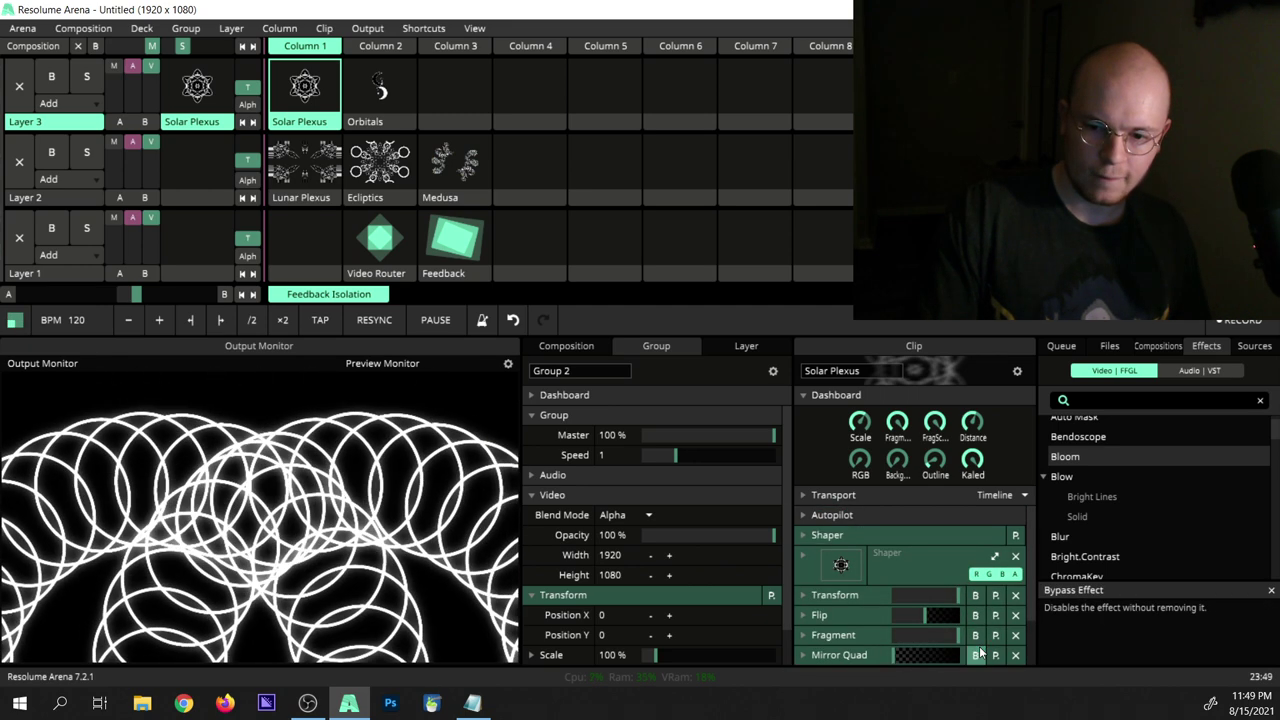
{"action": "scroll", "coordinate": [979, 640], "scroll_direction": "down", "scroll_amount": 1}
{"action": "left_click", "coordinate": [977, 635]}
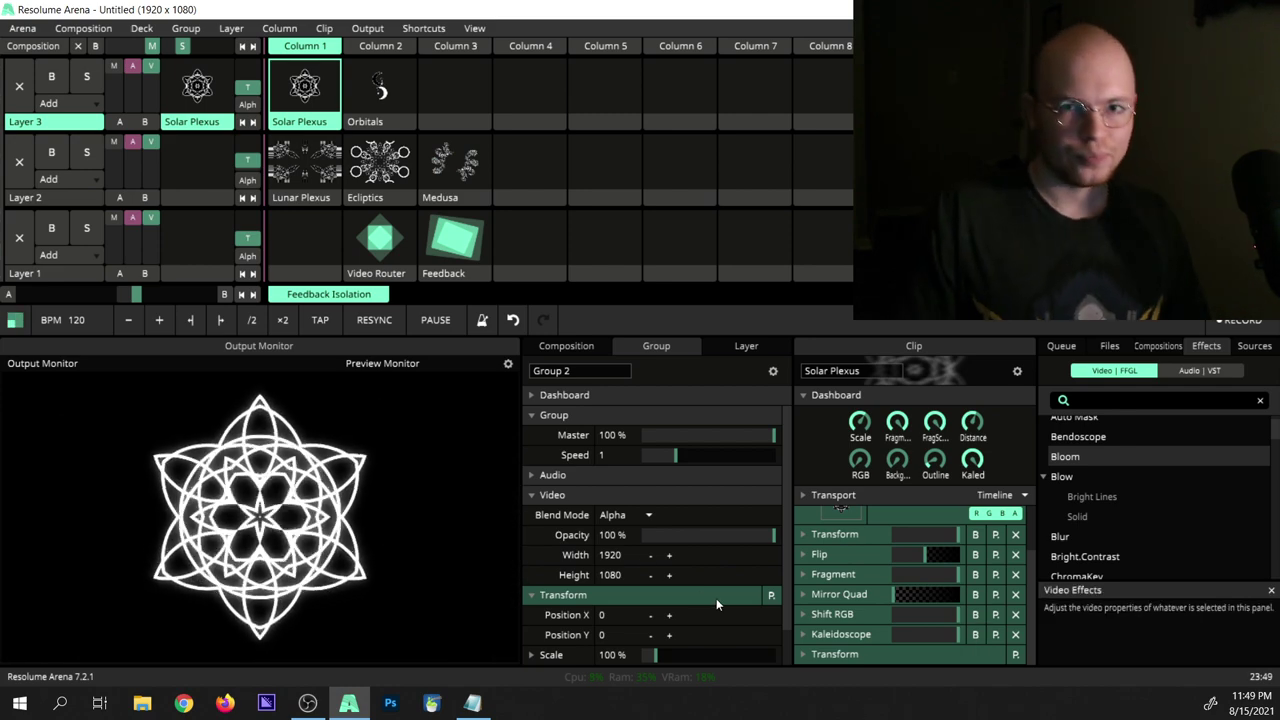
Step: Clear Layer 3 and trigger Feedback, then the Video Router, on Layer 1
{"action": "left_click", "coordinate": [19, 86]}
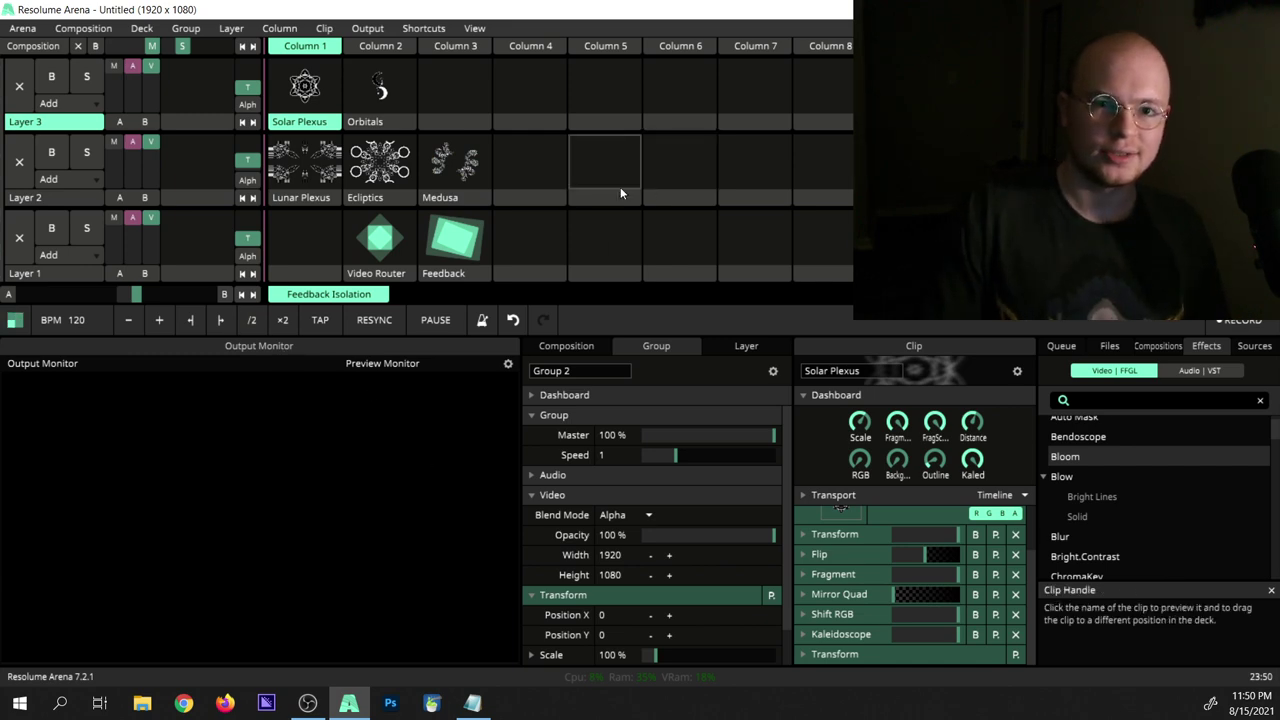
{"action": "left_click", "coordinate": [455, 238]}
{"action": "left_click", "coordinate": [379, 238]}
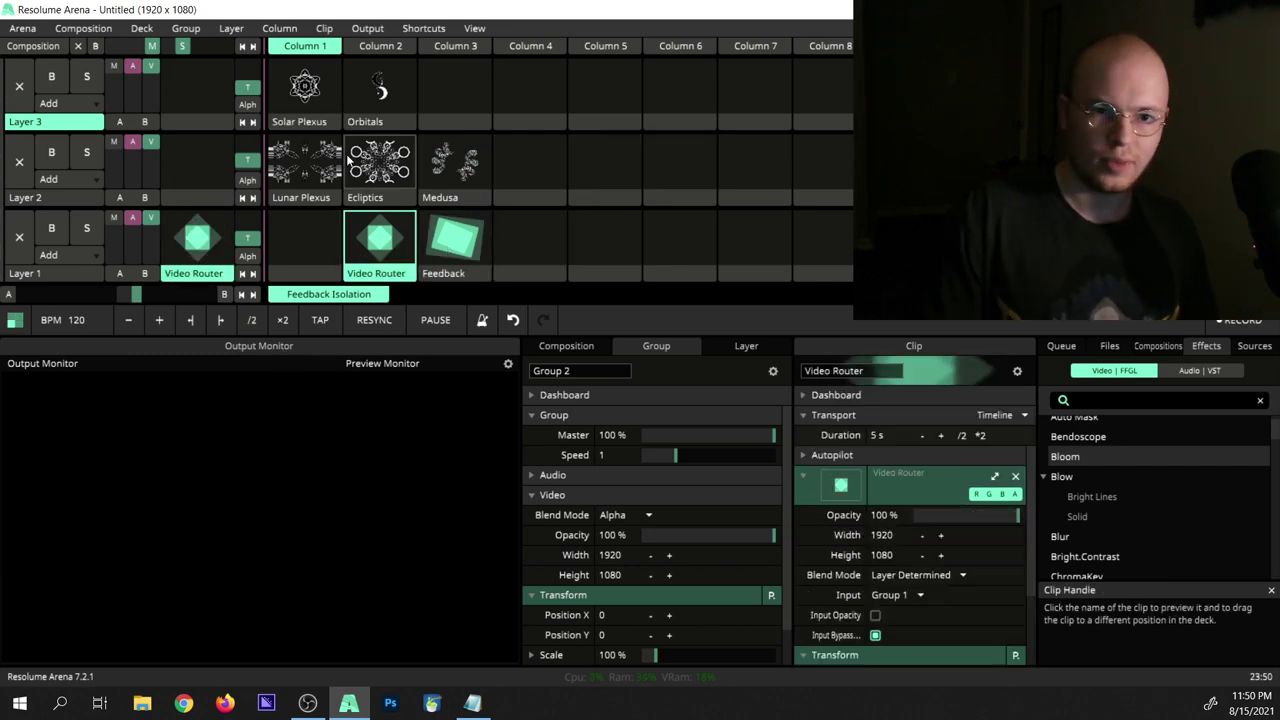
Step: Play Ecliptics, then Lunar Plexus, then Medusa on Layer 2
{"action": "left_click", "coordinate": [379, 160]}
{"action": "left_click", "coordinate": [299, 121]}
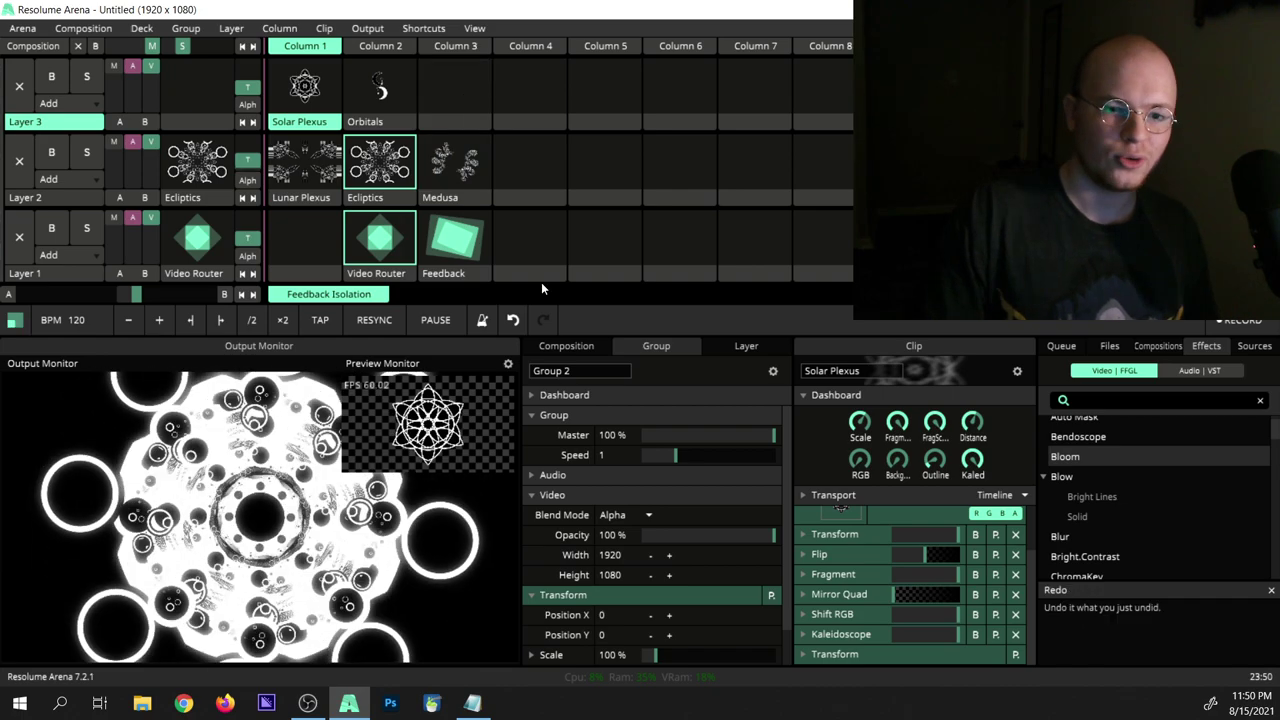
{"action": "left_click", "coordinate": [304, 160]}
{"action": "left_click", "coordinate": [455, 160]}
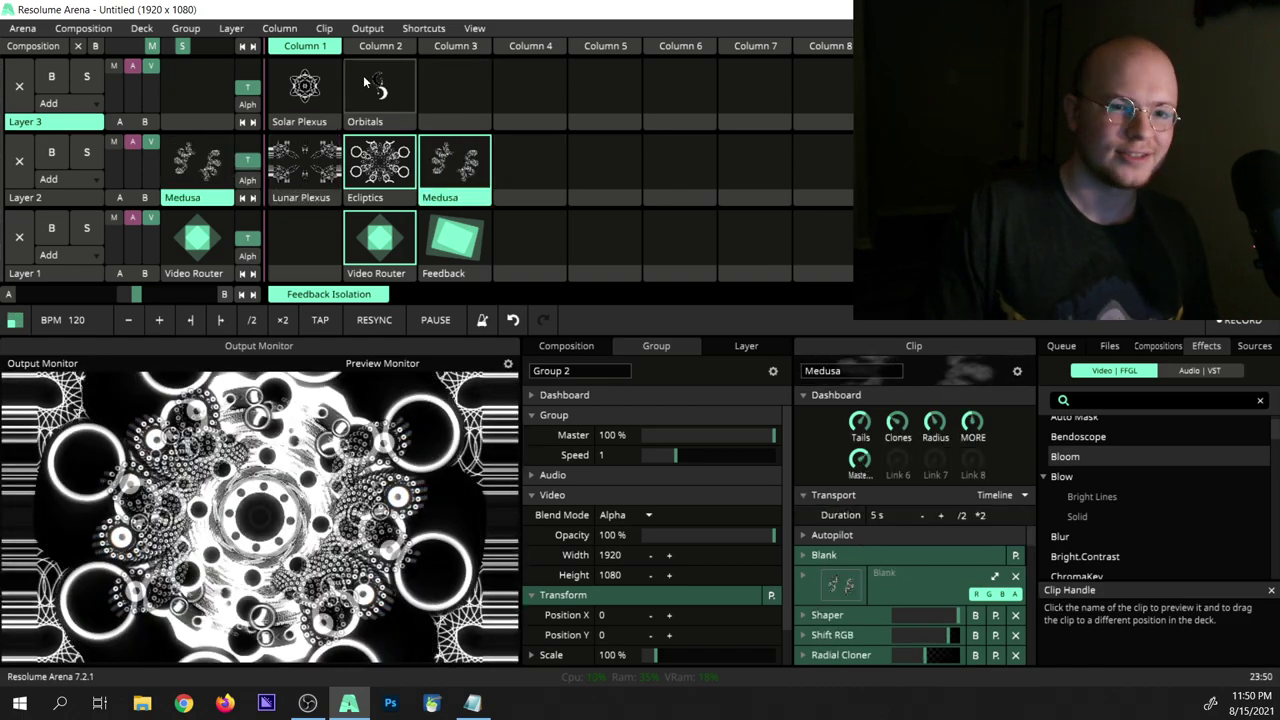